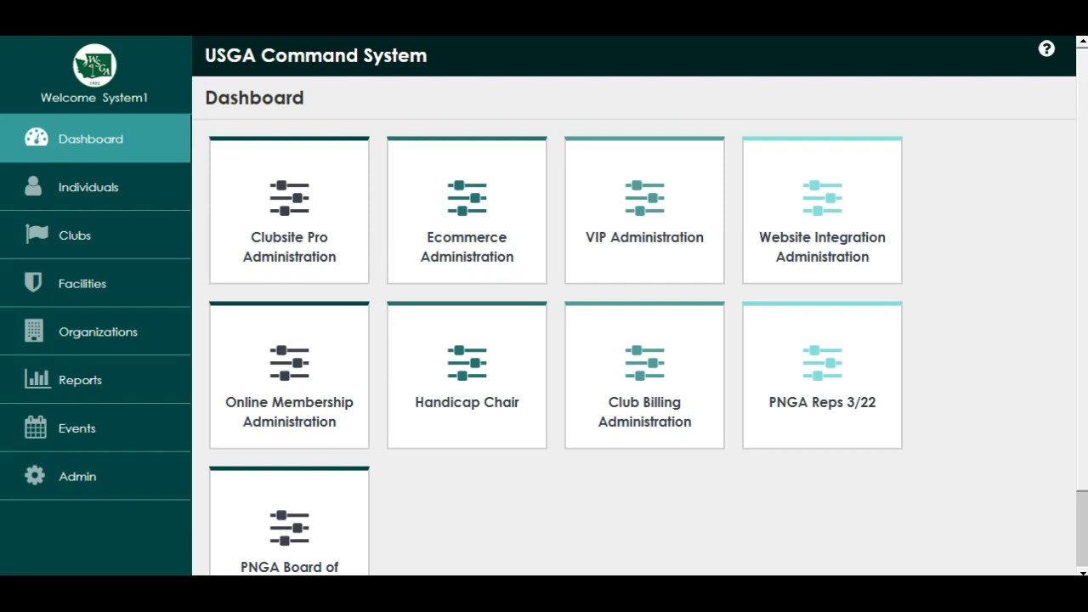
Step: Open the association fees in Online Membership Administration and list all of them
click(75, 477)
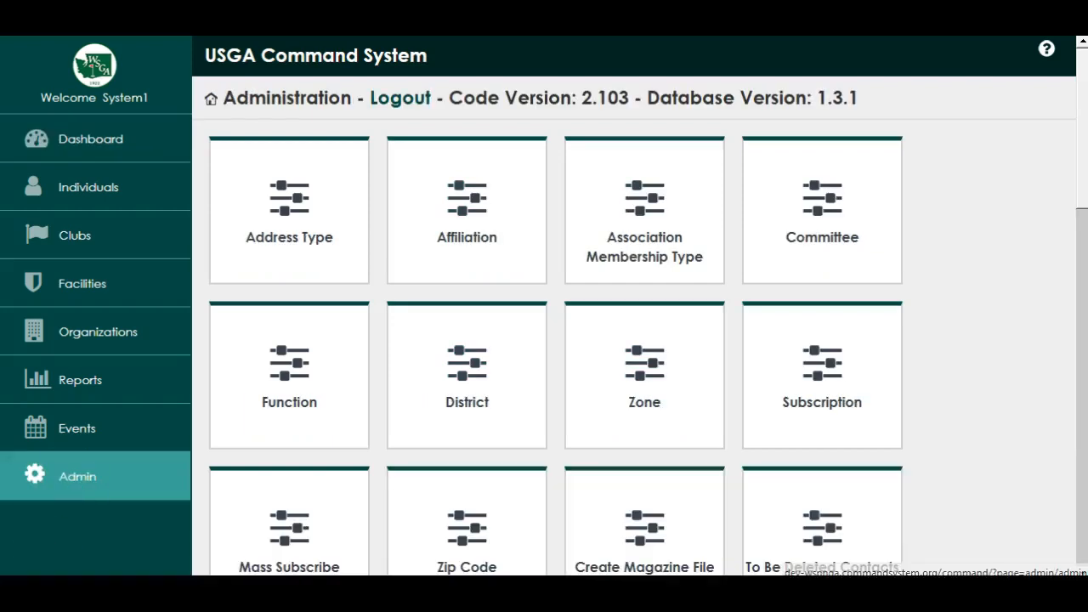
drag(1081, 192, 1079, 517)
click(309, 418)
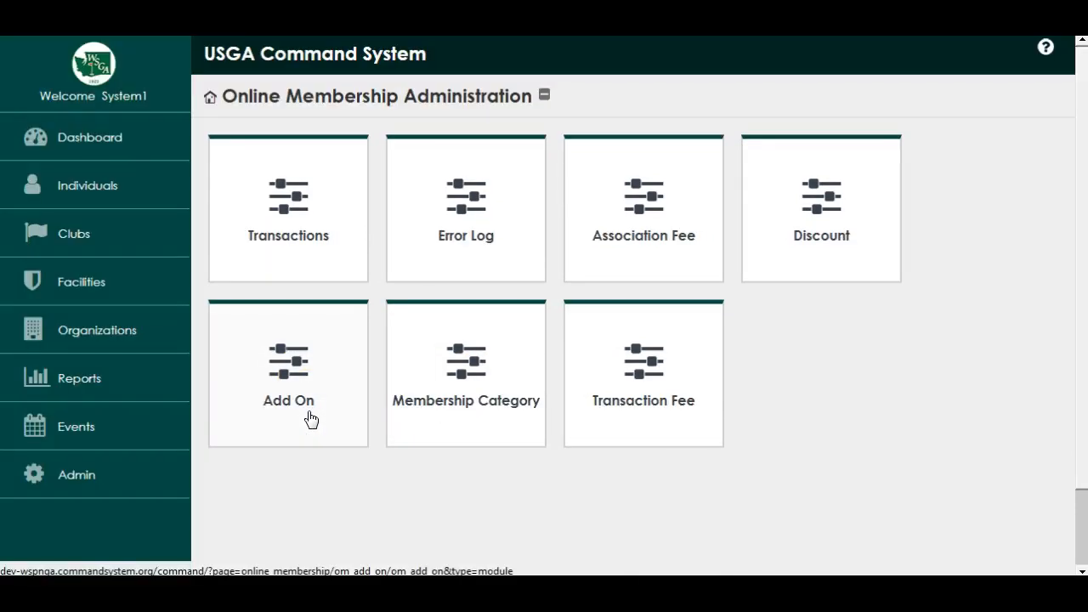
click(631, 248)
click(589, 139)
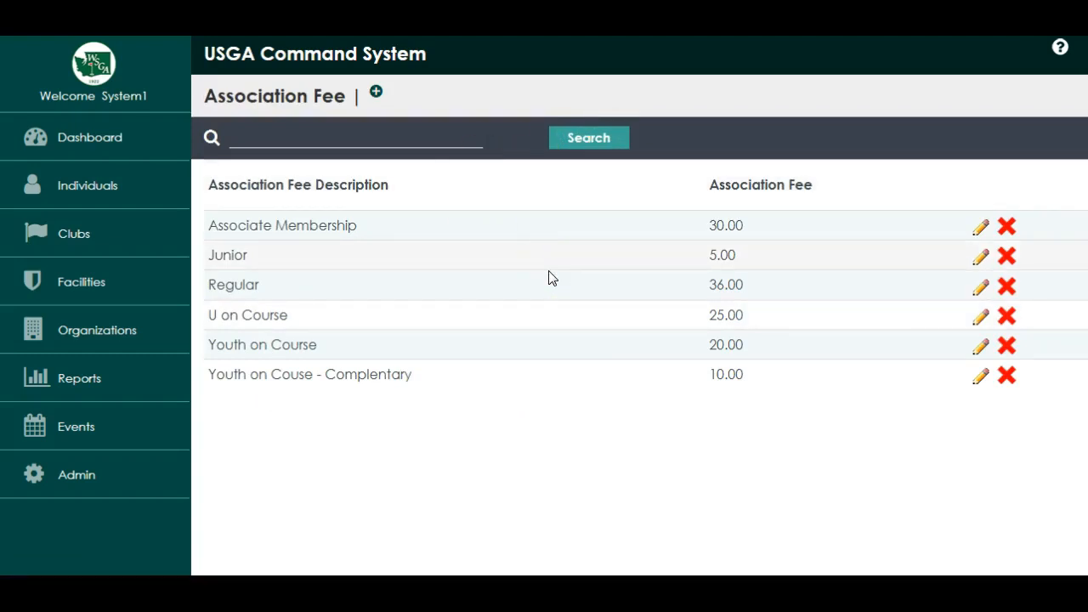
Step: Open the Associate Membership fee for editing, save it, and return to the full list of association fees
drag(704, 250, 981, 228)
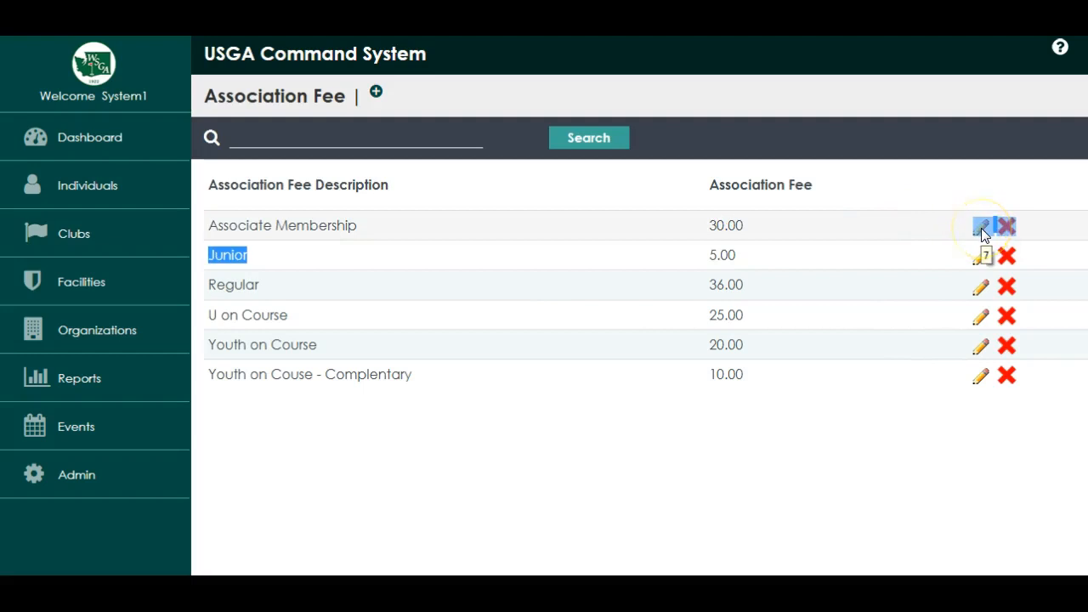
click(980, 228)
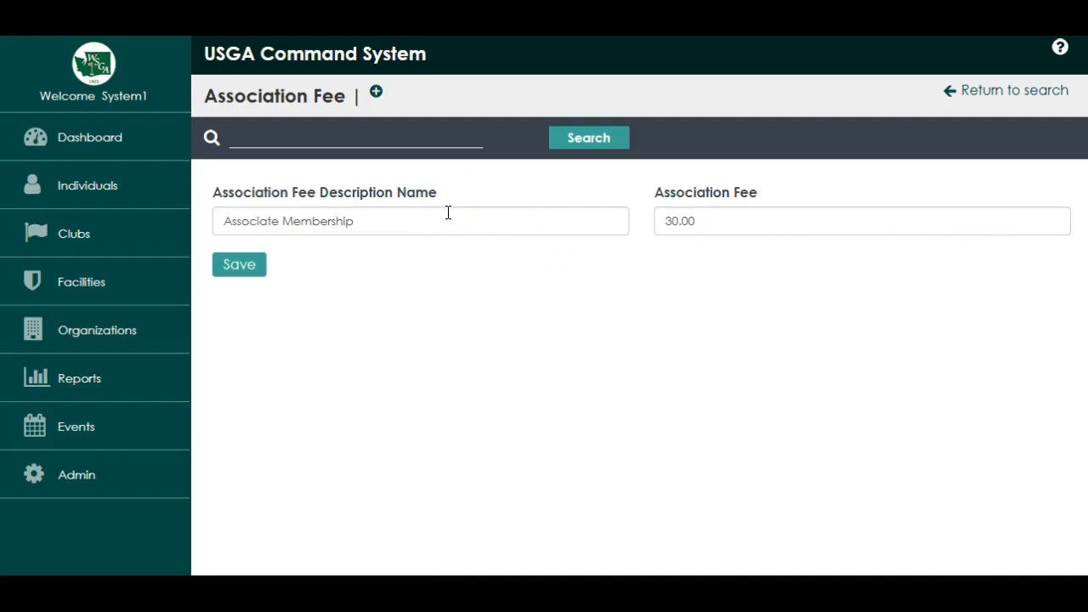
click(244, 264)
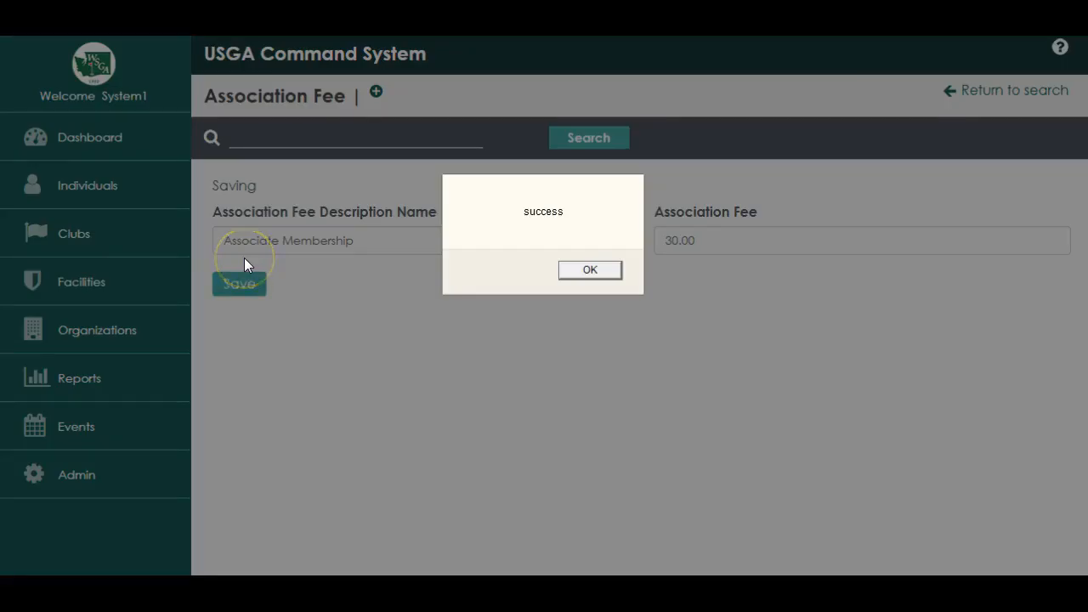
click(588, 270)
click(588, 136)
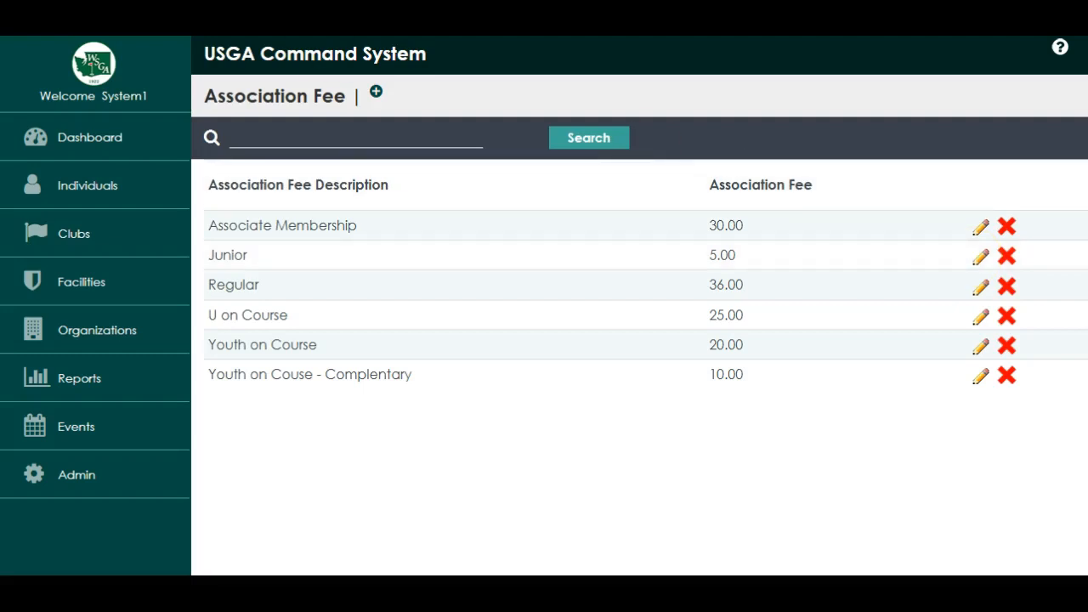
Step: Go back to Online Membership Administration and list all transaction fees
key(alt+Left)
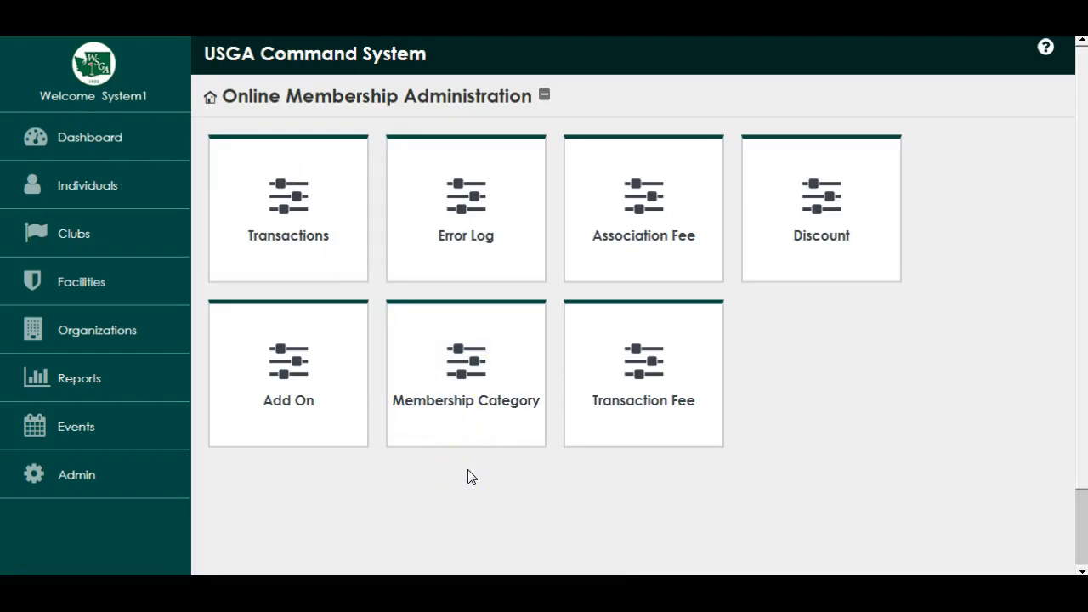
click(460, 376)
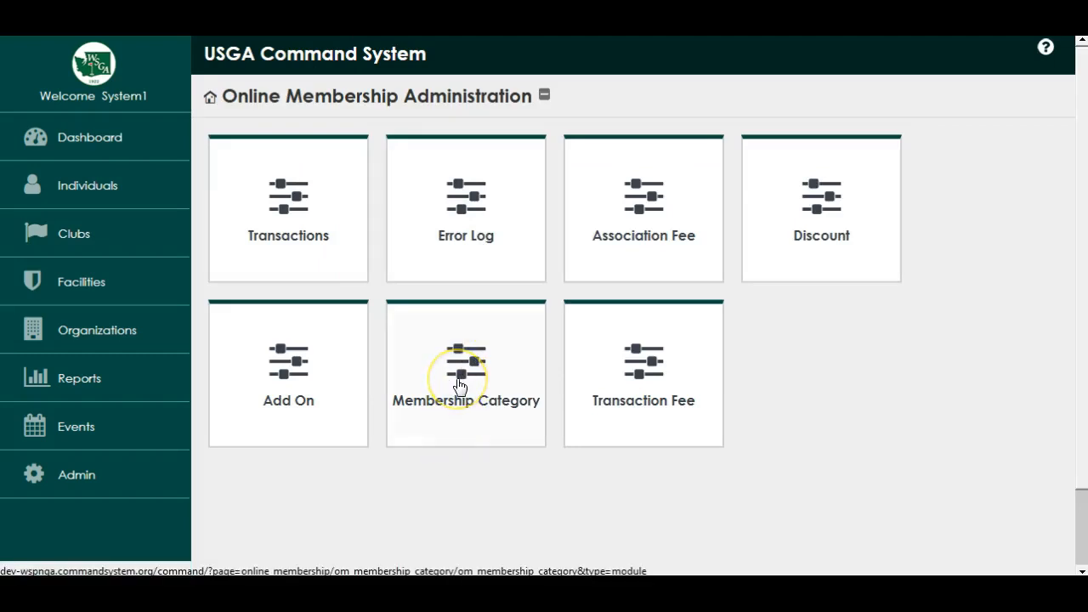
click(624, 387)
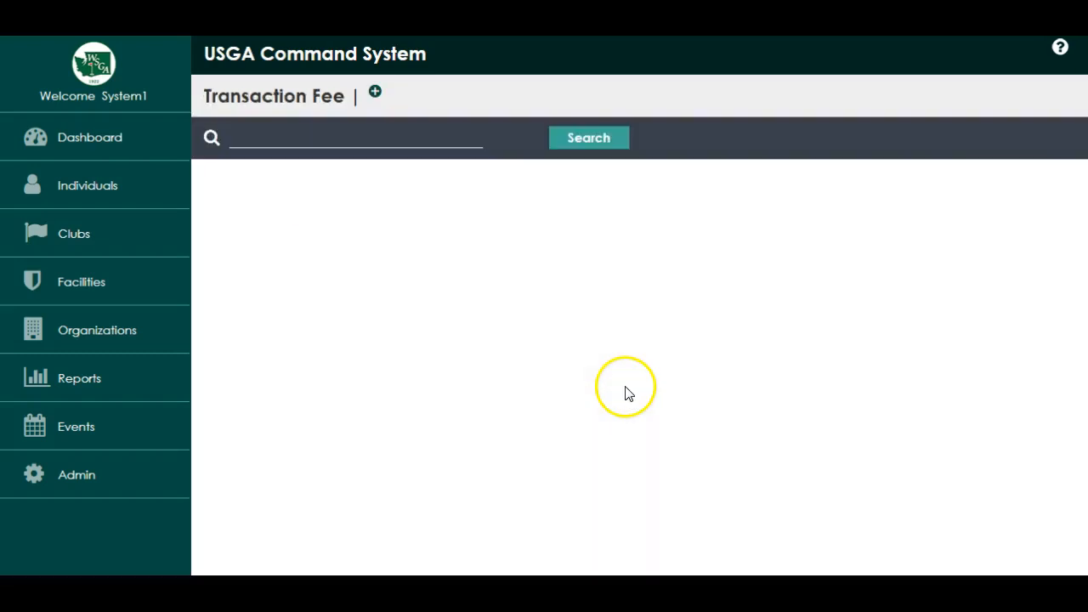
click(595, 138)
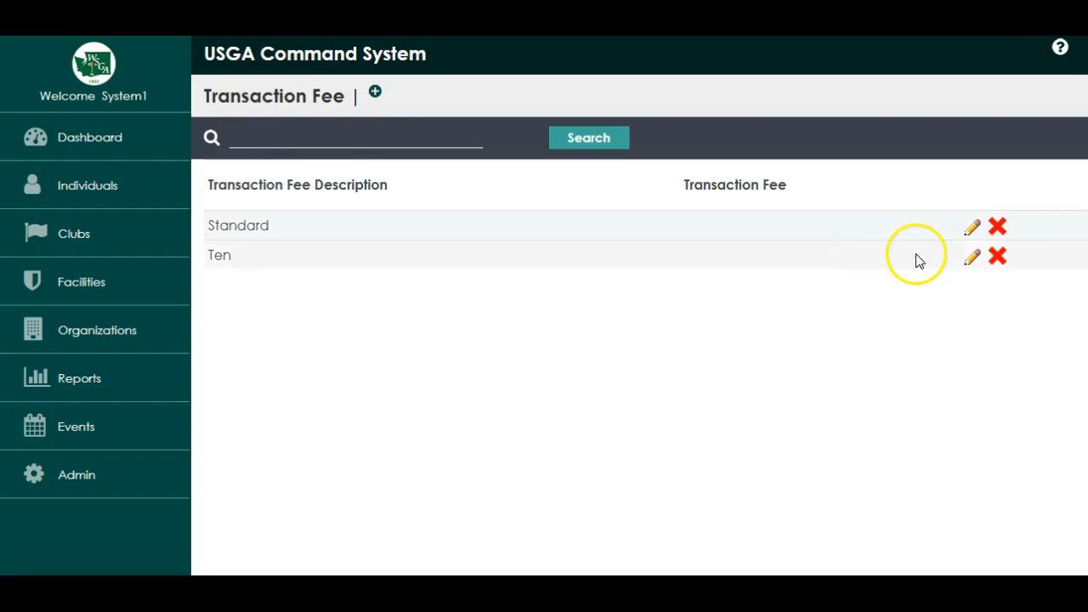
Step: Open the Standard transaction fee to review its name and amount, and return to the transaction fee list
click(972, 227)
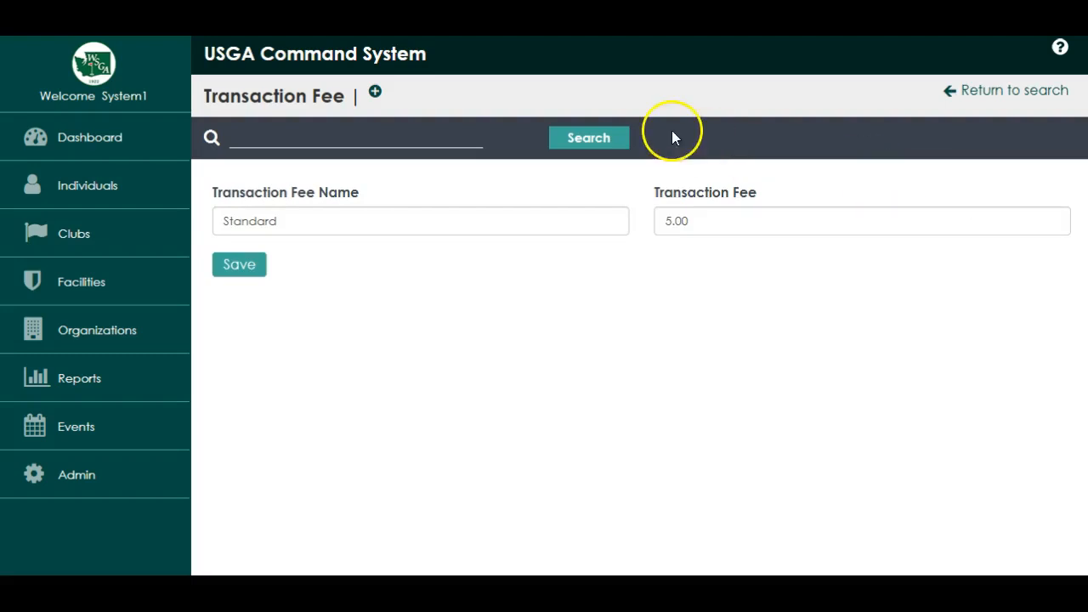
click(327, 208)
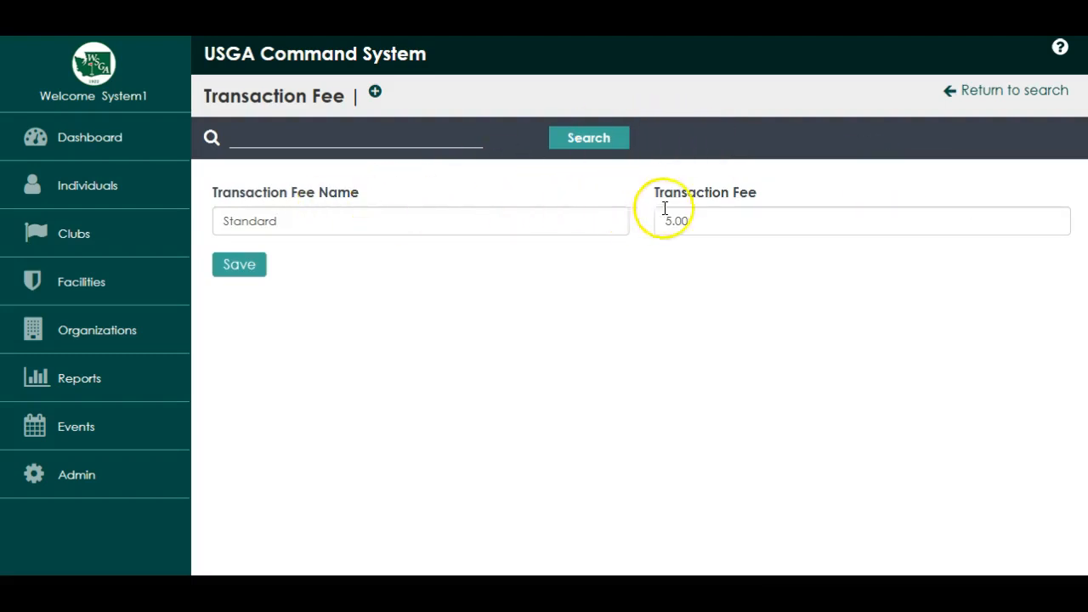
click(586, 141)
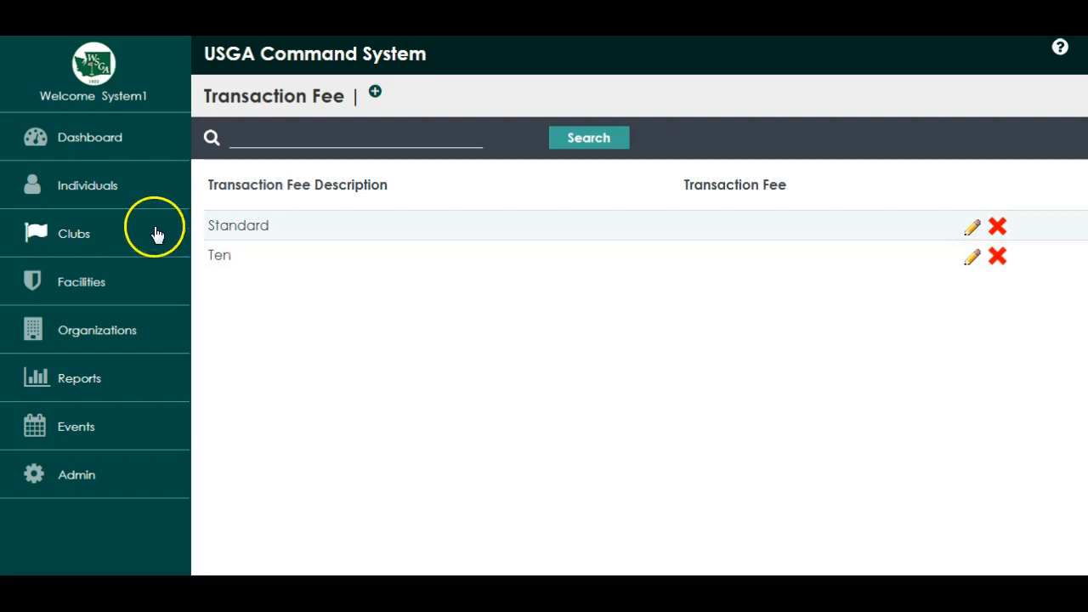
Step: Search the clubs for "test" and open the online memberships of Wsga Test Club
click(82, 234)
click(254, 134)
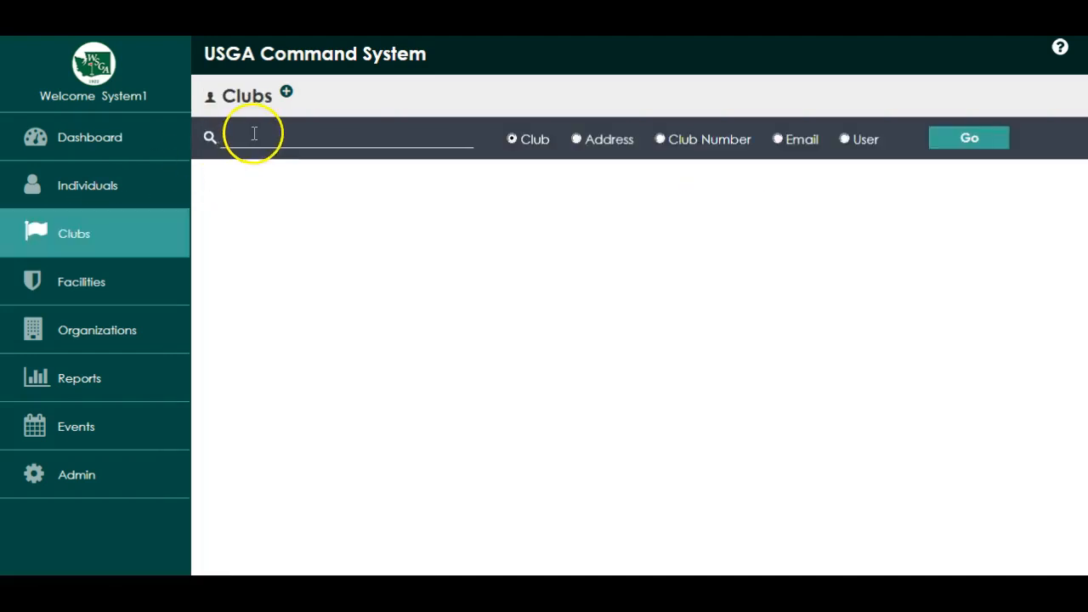
text(test)
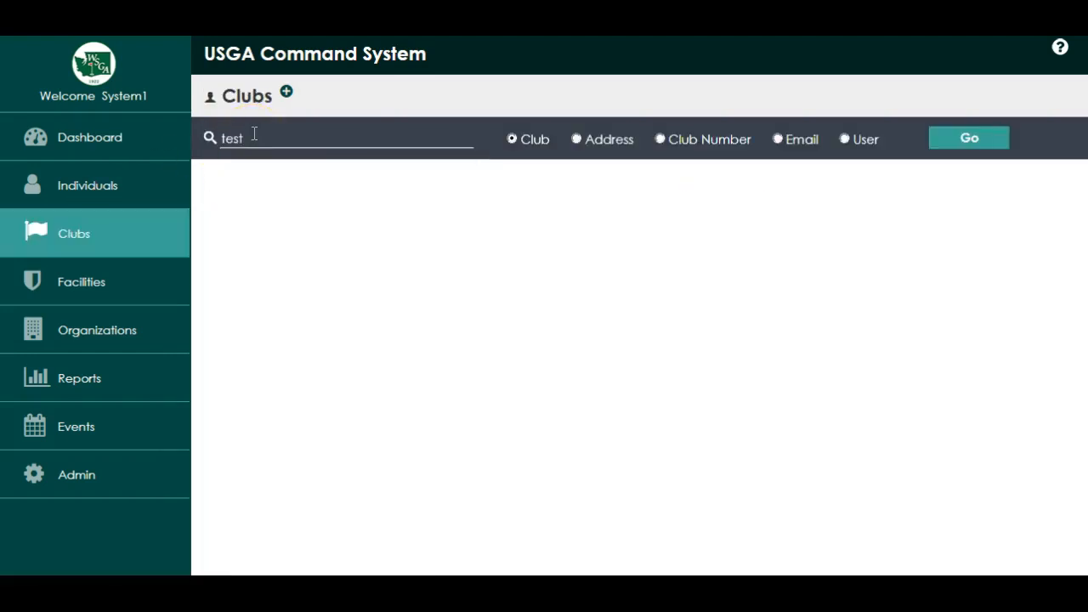
key(Return)
click(312, 340)
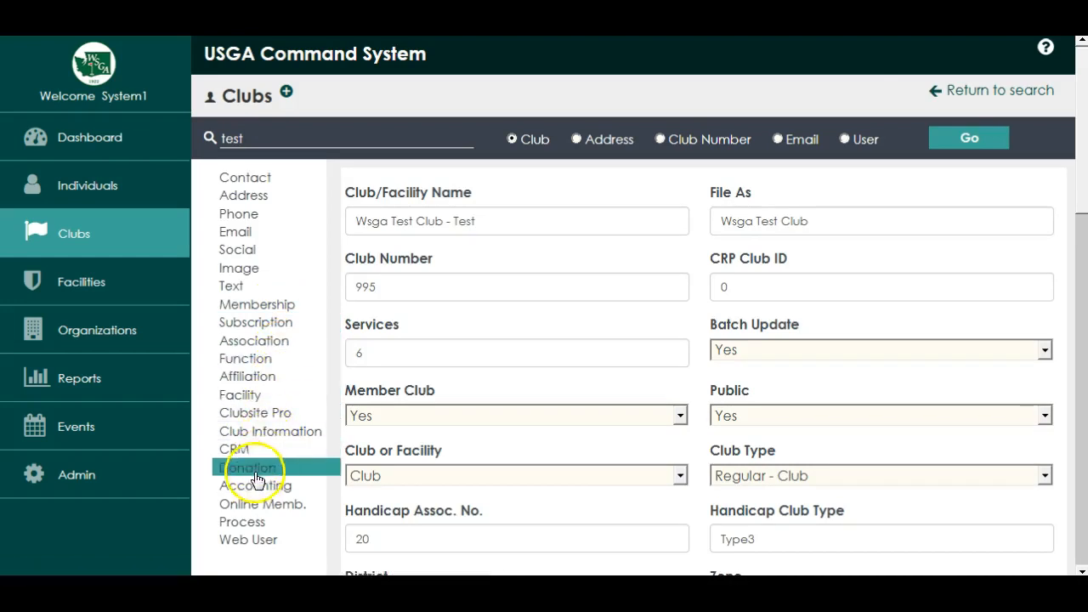
click(257, 504)
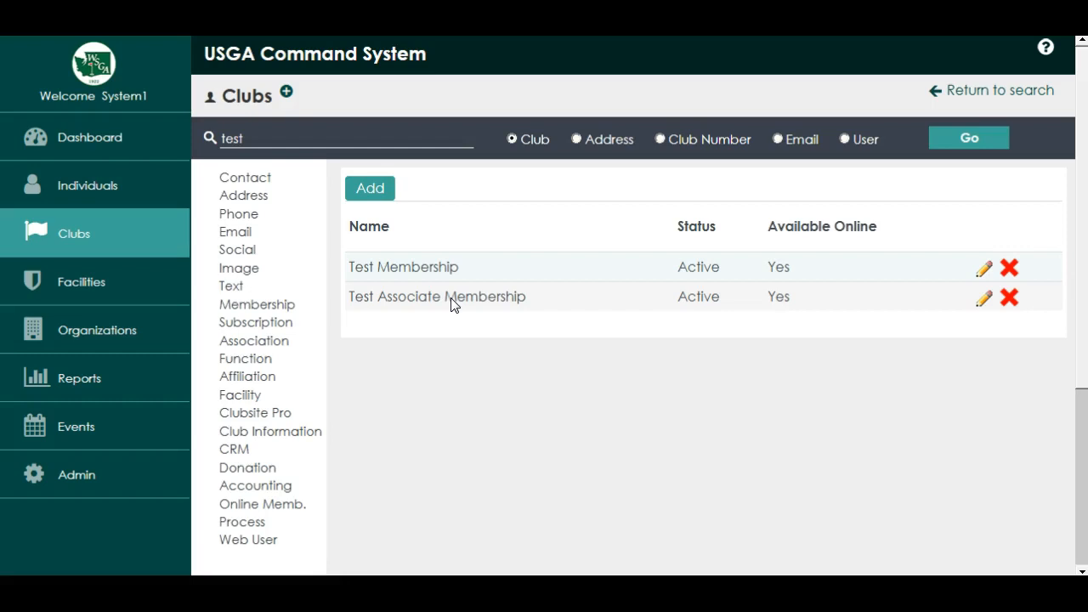
Step: Open Test Membership for editing and review its Period Type options, keeping Expires on next association expiration date
click(982, 272)
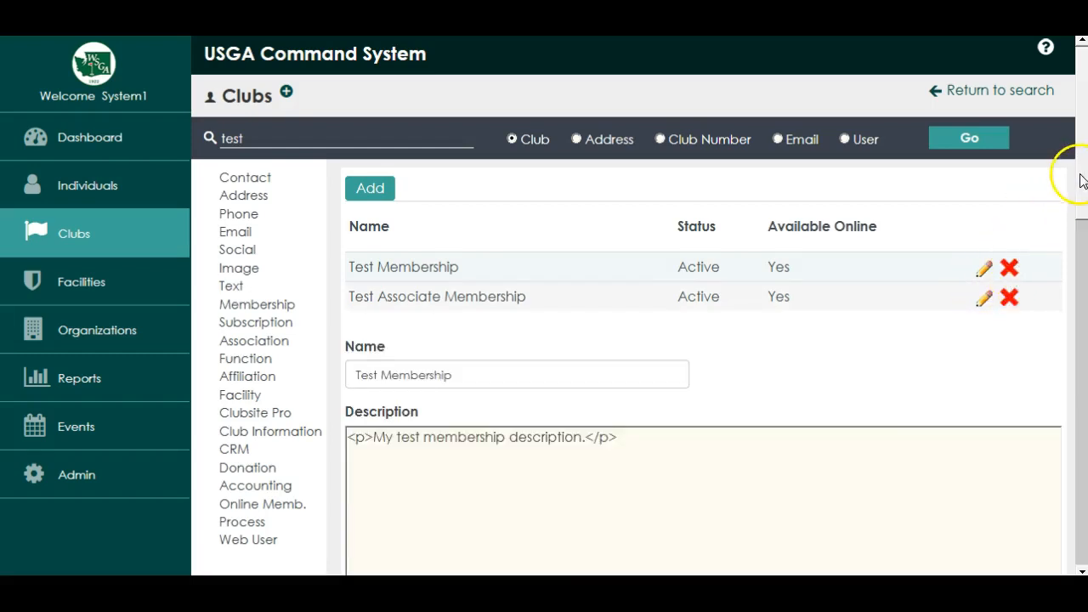
scroll(1079, 183, down, 2)
scroll(986, 234, down, 2)
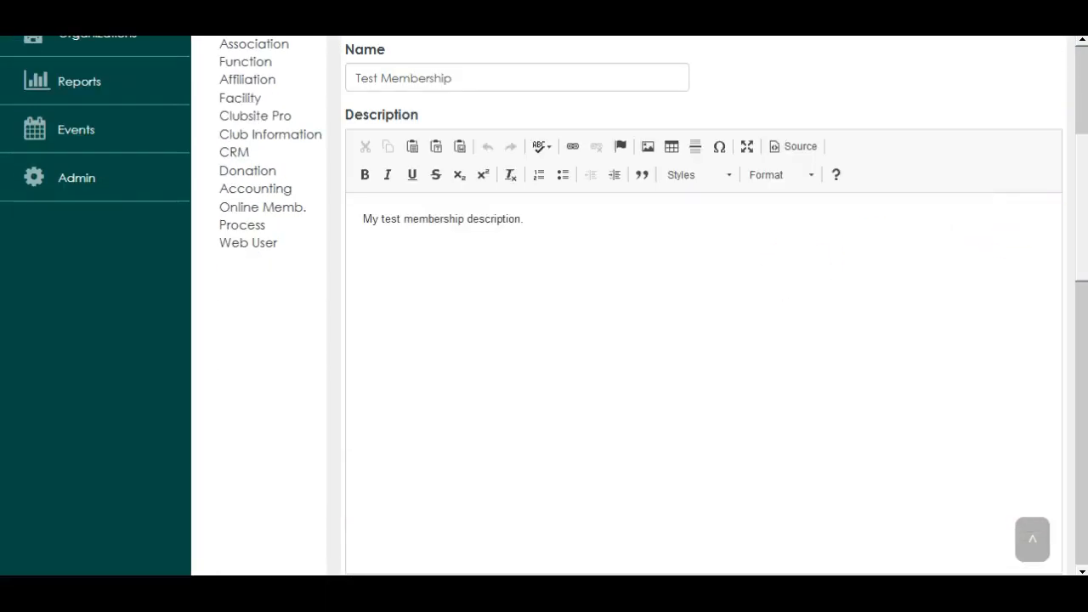
drag(1082, 203, 1083, 347)
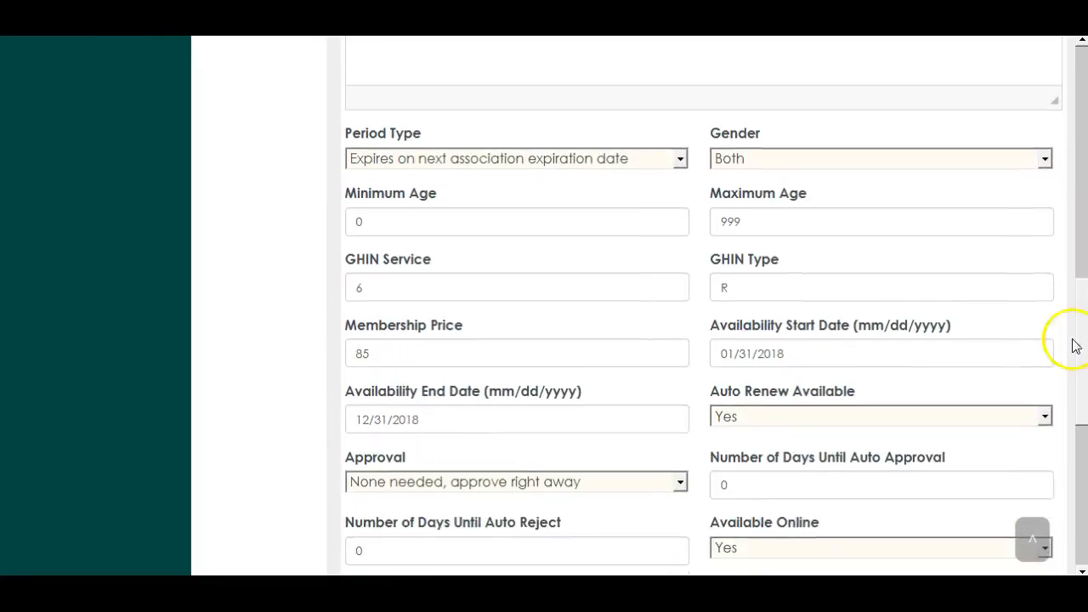
click(628, 162)
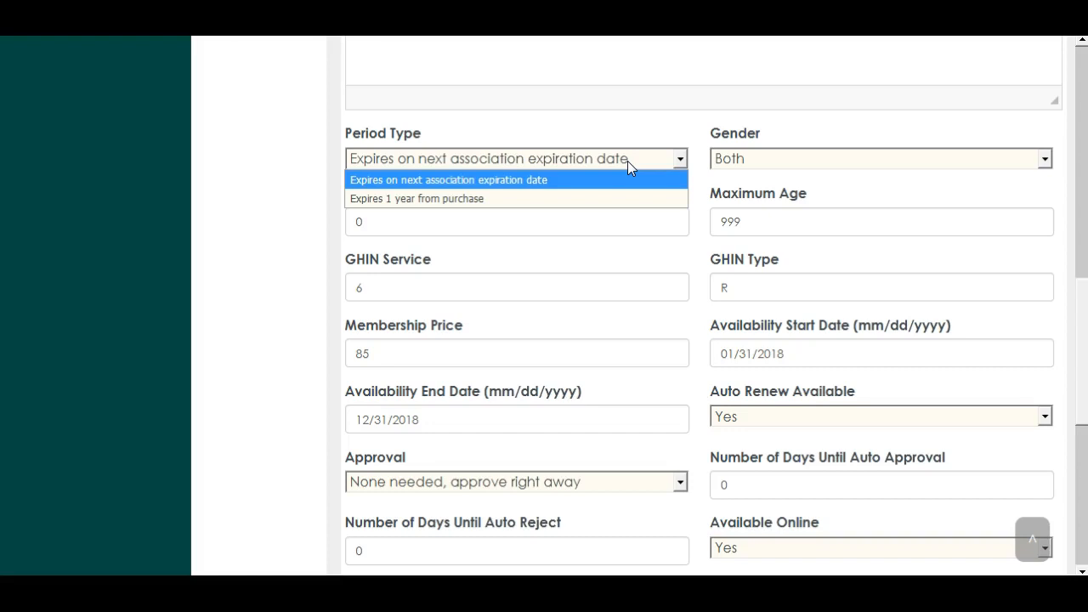
click(533, 181)
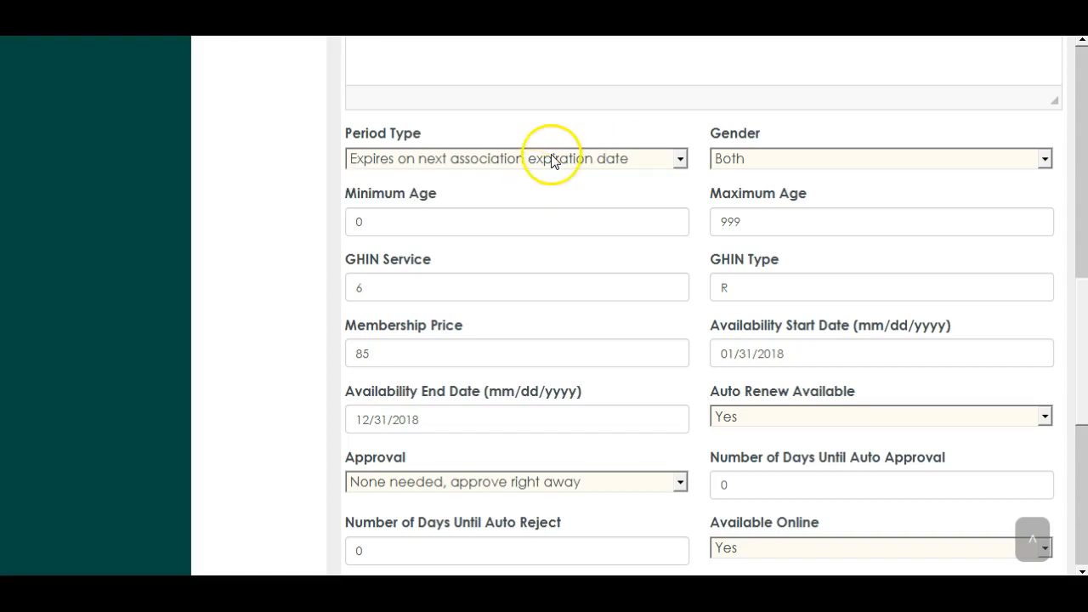
click(551, 159)
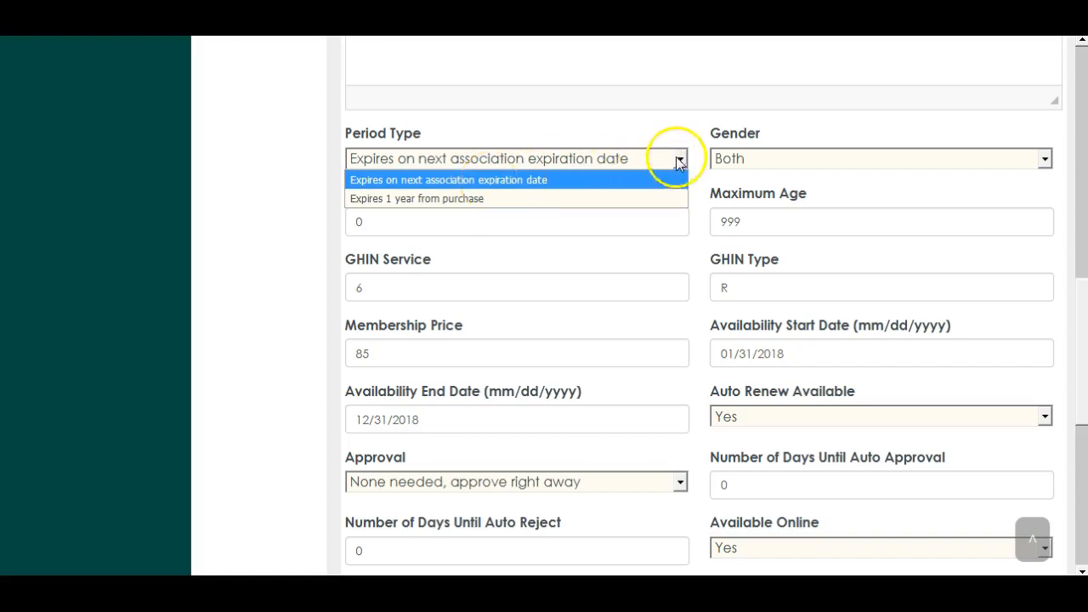
click(738, 161)
click(739, 161)
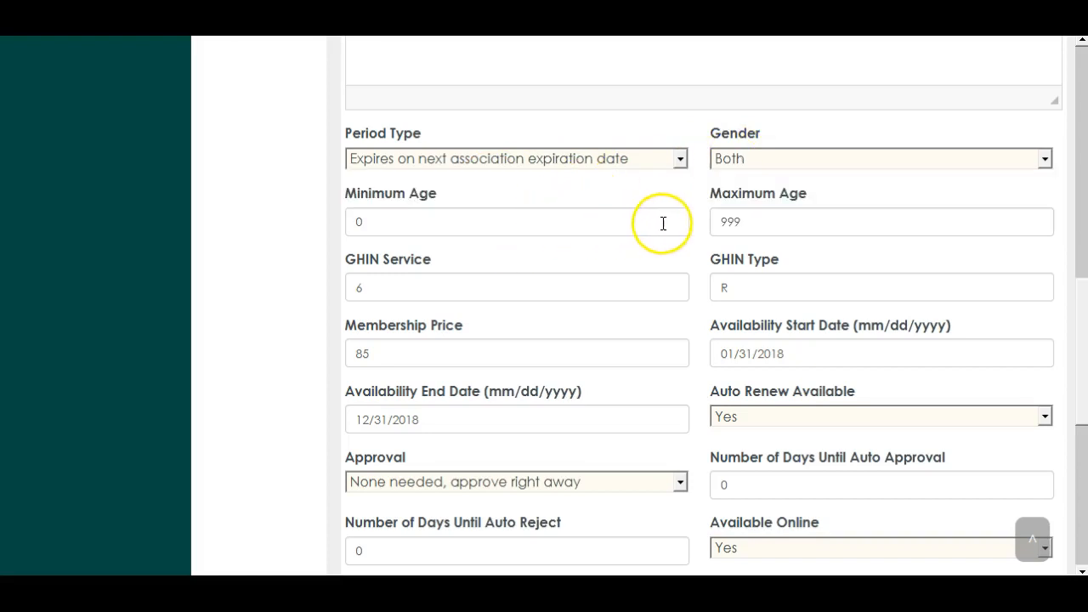
Step: Review the GHIN service, GHIN type, membership price and availability start and end dates of Test Membership
click(468, 279)
click(737, 294)
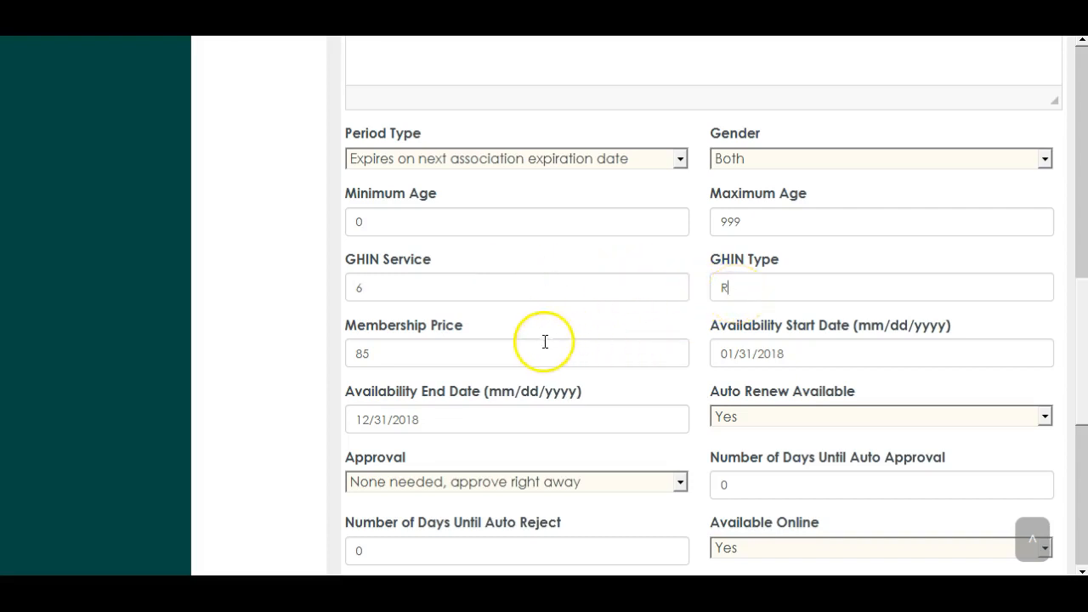
click(509, 355)
click(750, 353)
click(449, 424)
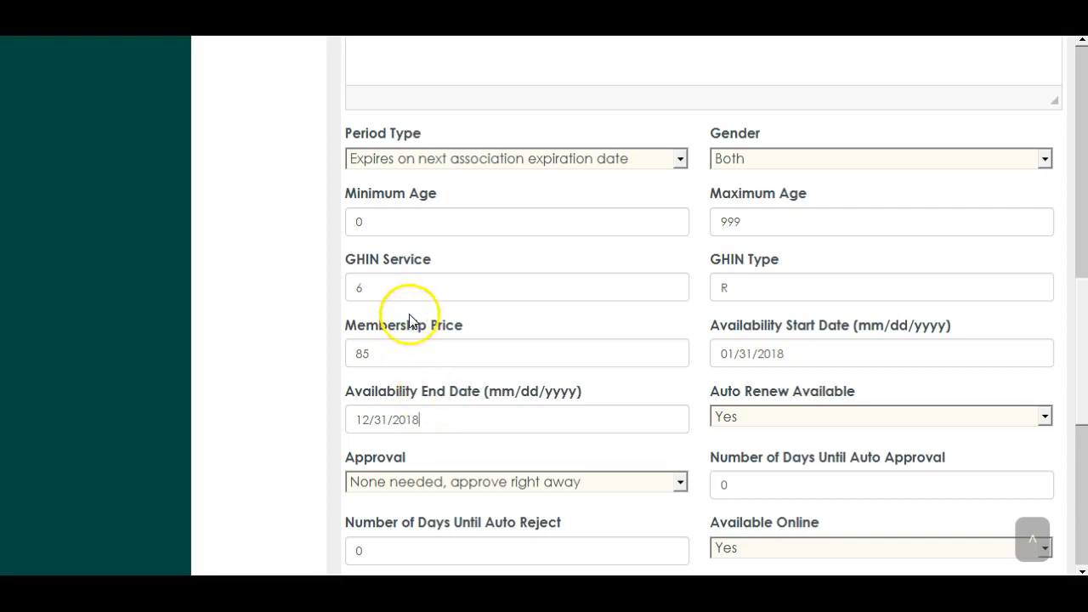
click(399, 355)
click(424, 415)
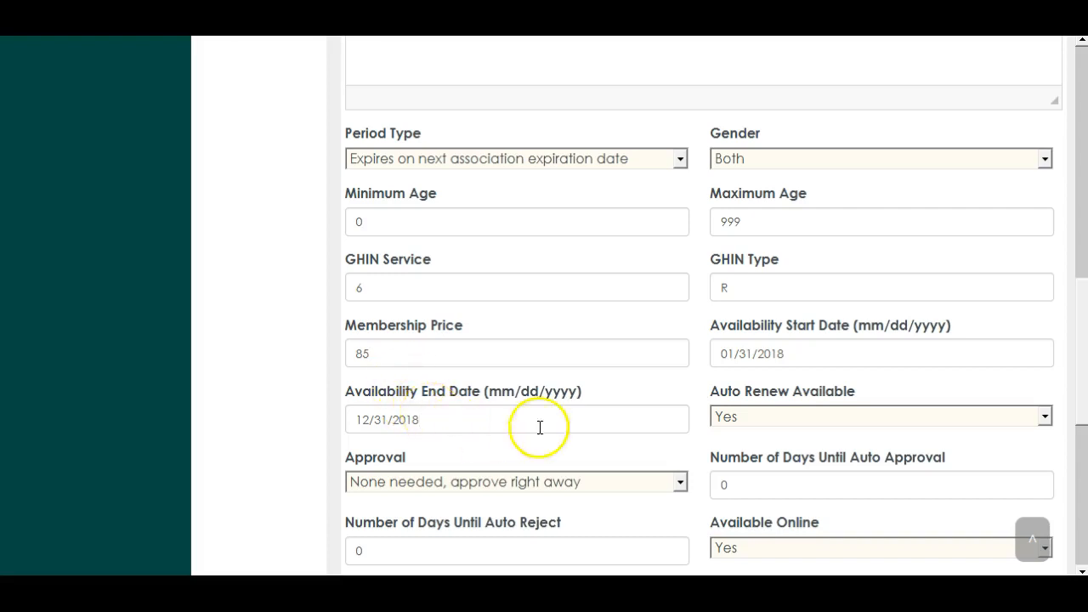
Step: Review the available choices for auto renewal and approval of Test Membership
click(765, 417)
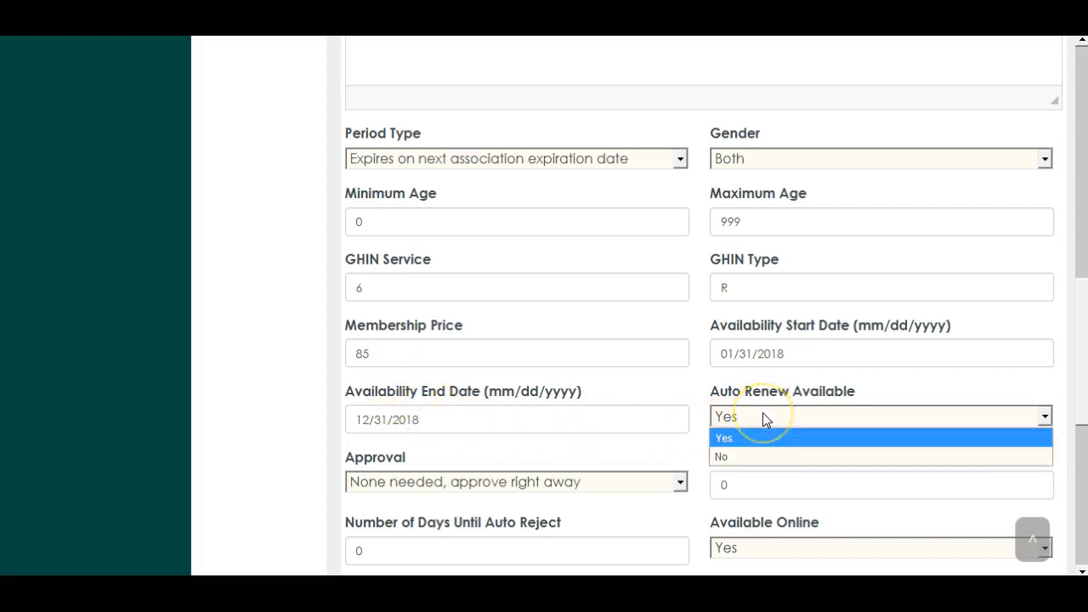
click(765, 417)
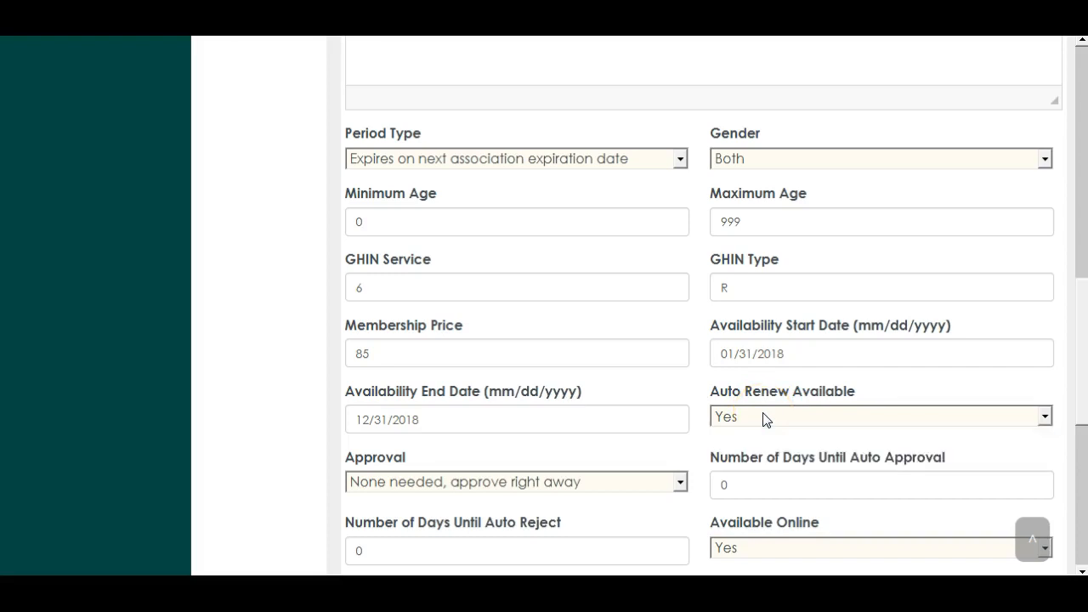
click(681, 483)
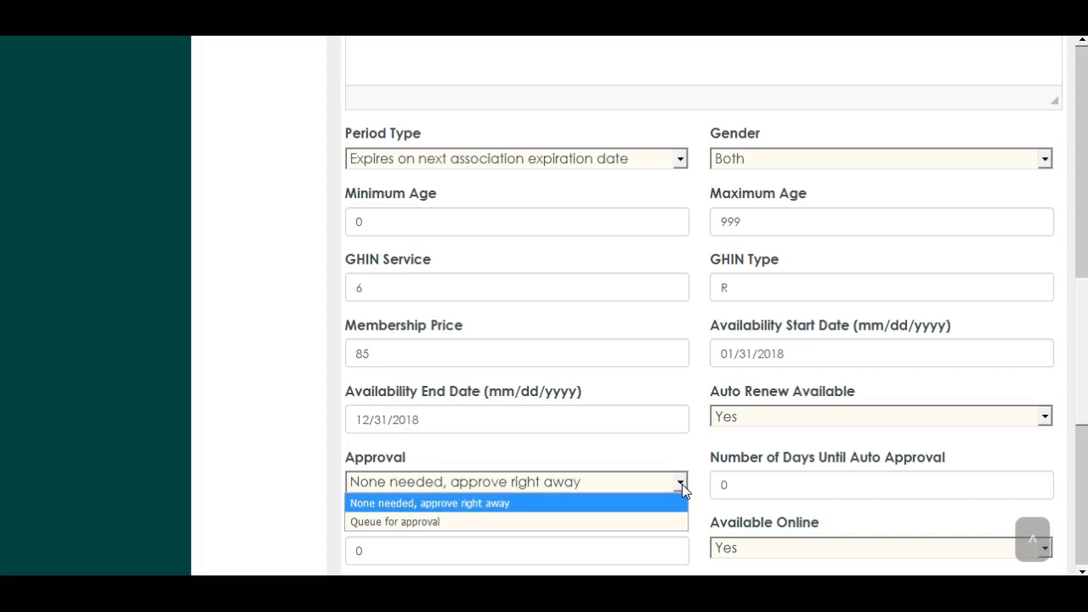
click(682, 483)
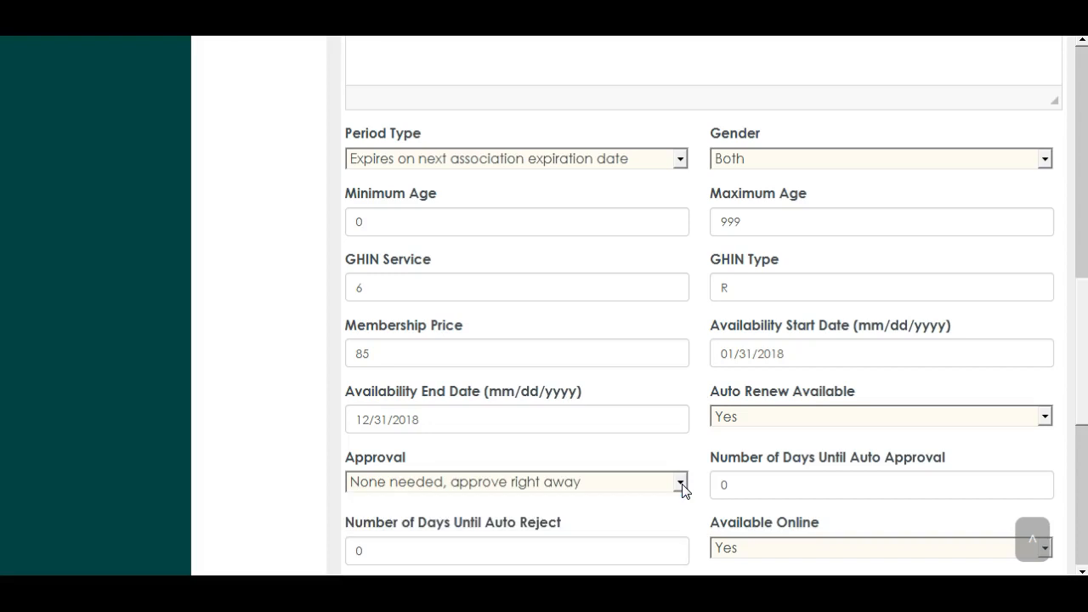
Step: Review the online availability setting and the transaction fee choices of Test Membership
drag(1083, 357, 1071, 445)
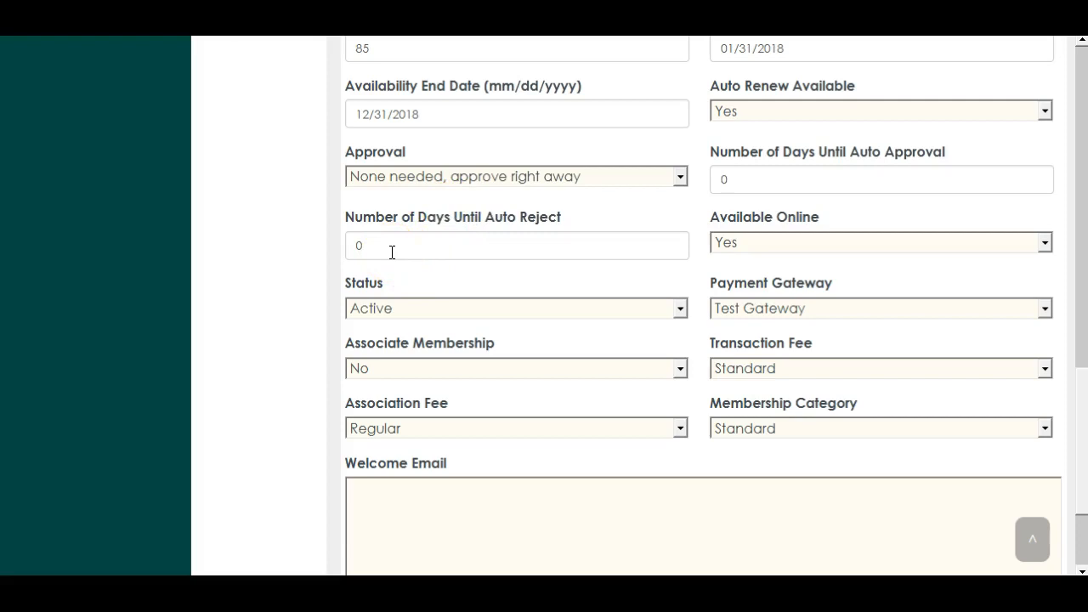
click(820, 243)
click(777, 263)
click(753, 375)
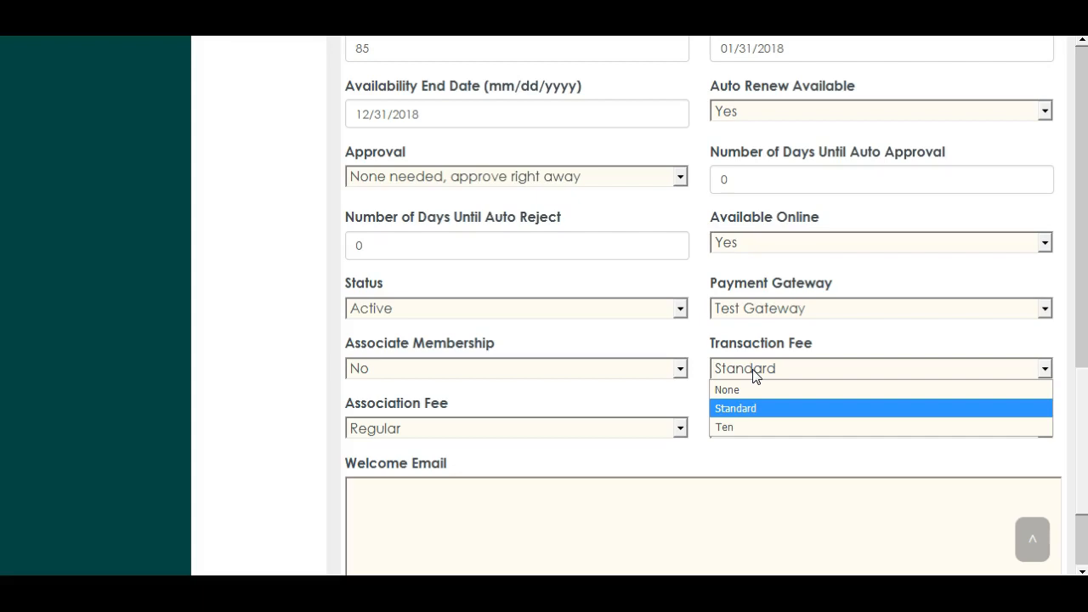
click(639, 402)
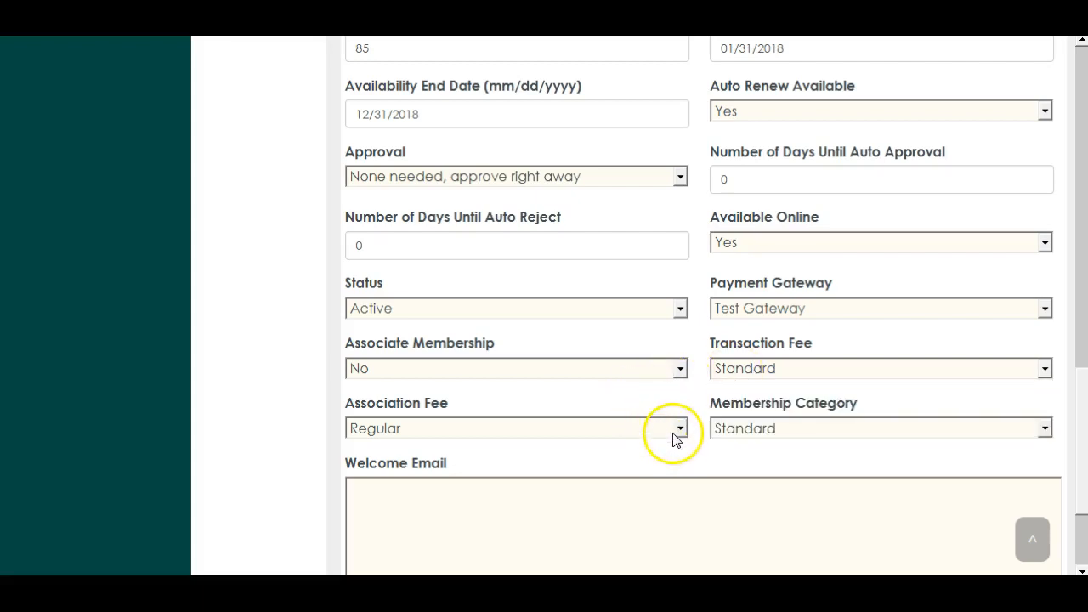
Step: Review the available association fee choices of Test Membership, keeping Regular
click(679, 430)
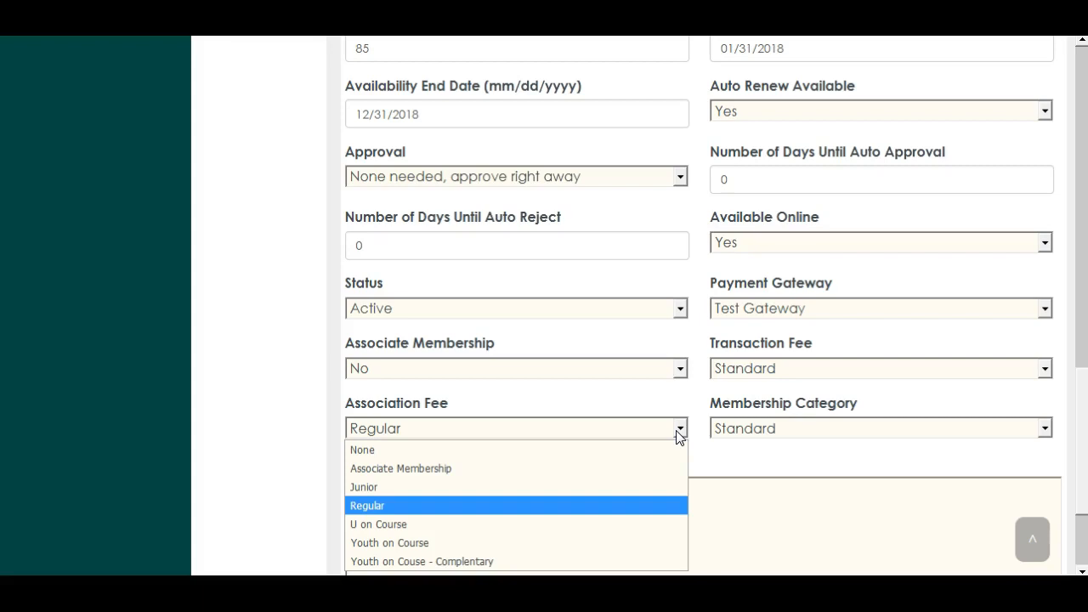
click(390, 505)
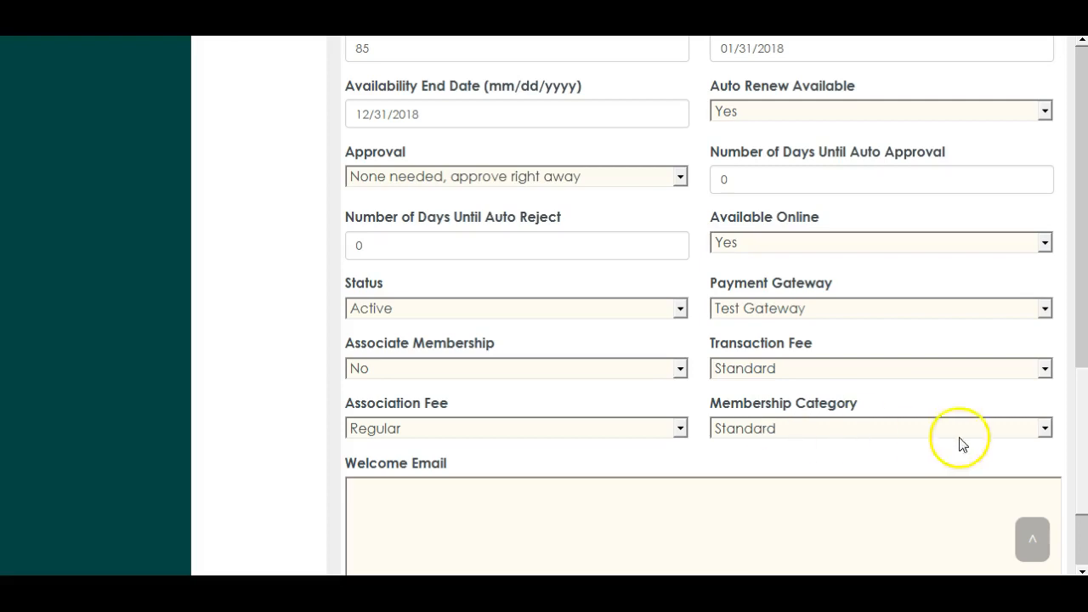
Step: Enter "Club benefits." as the welcome email of Test Membership and save the membership
scroll(1083, 463, down, 1)
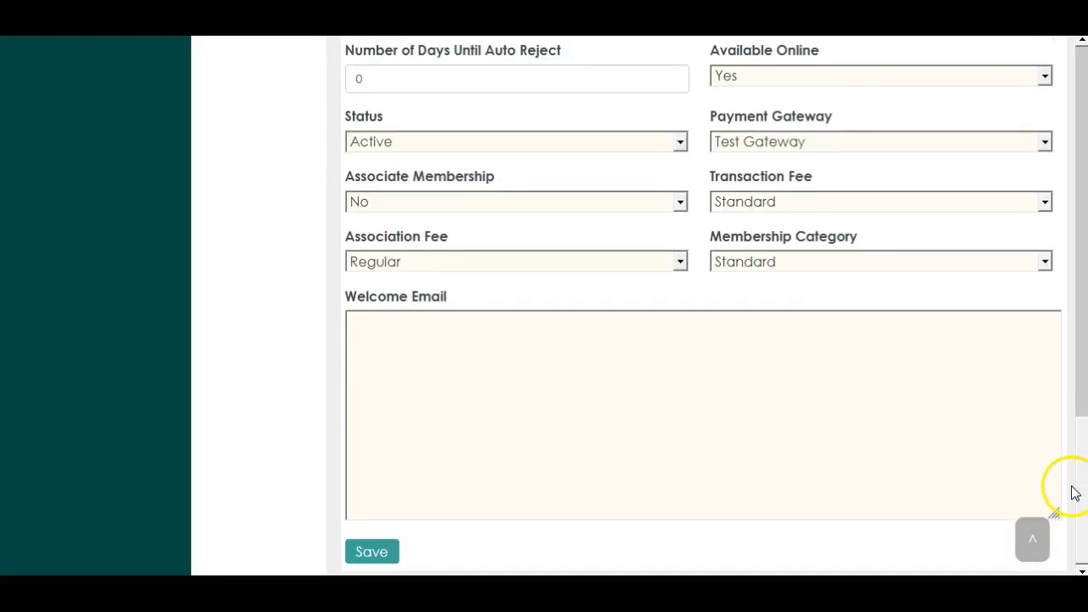
click(591, 368)
text(Club)
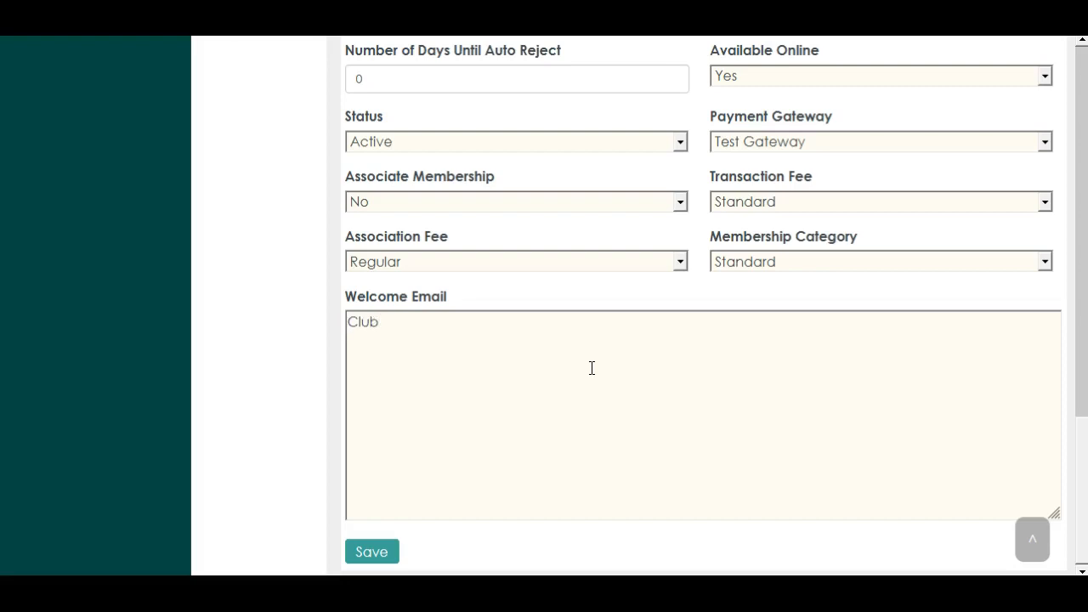
text( benefits.)
click(372, 552)
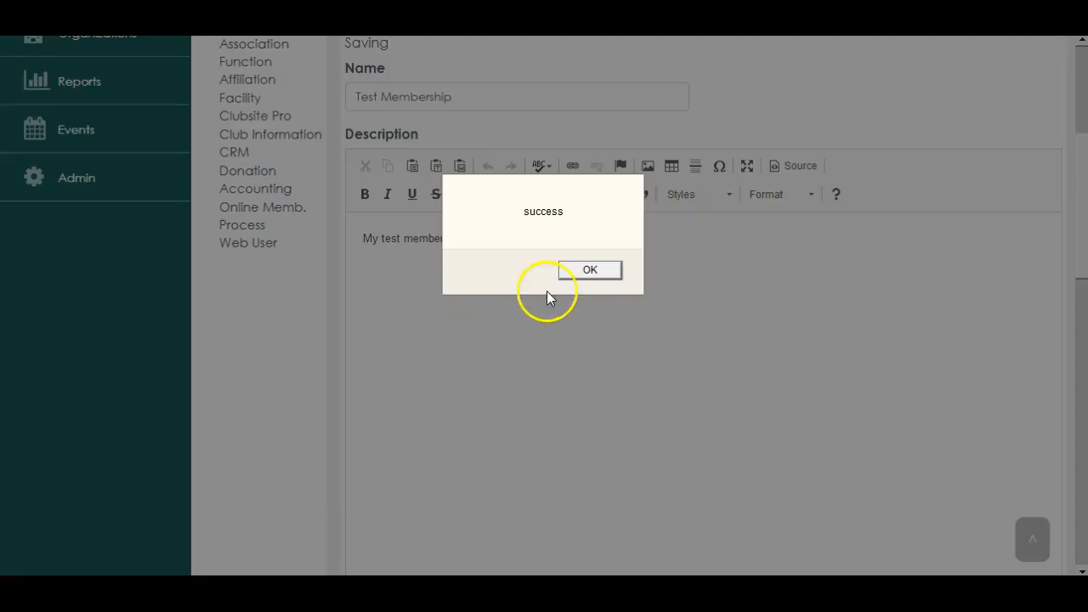
click(588, 269)
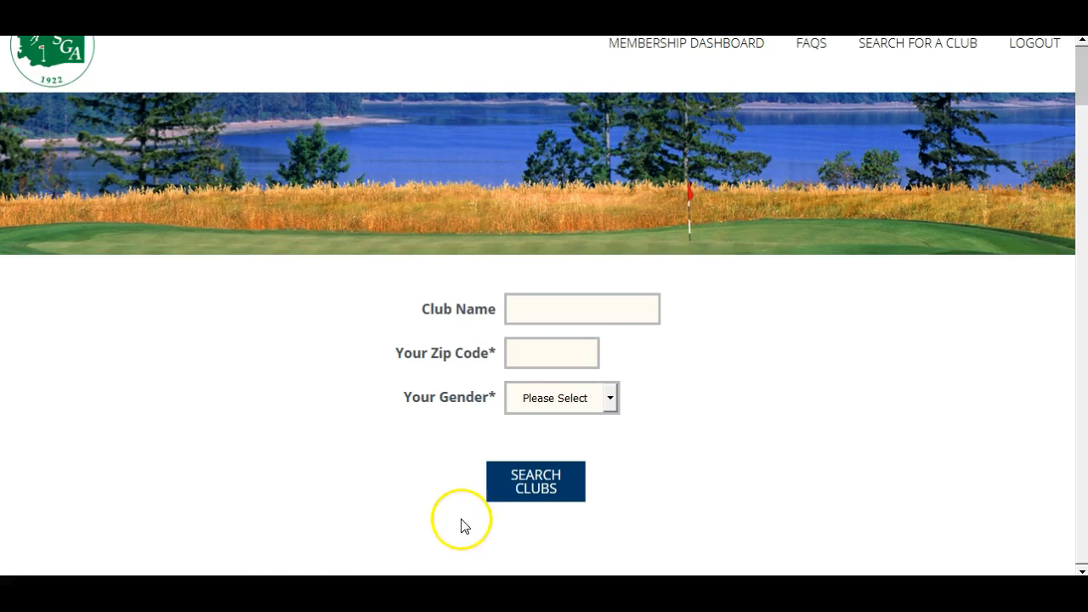
Step: On the WSGA membership site, search all clubs and start joining Wsga Test Club - Test with Test Membership, without the hat option
scroll(1080, 280, up, 1)
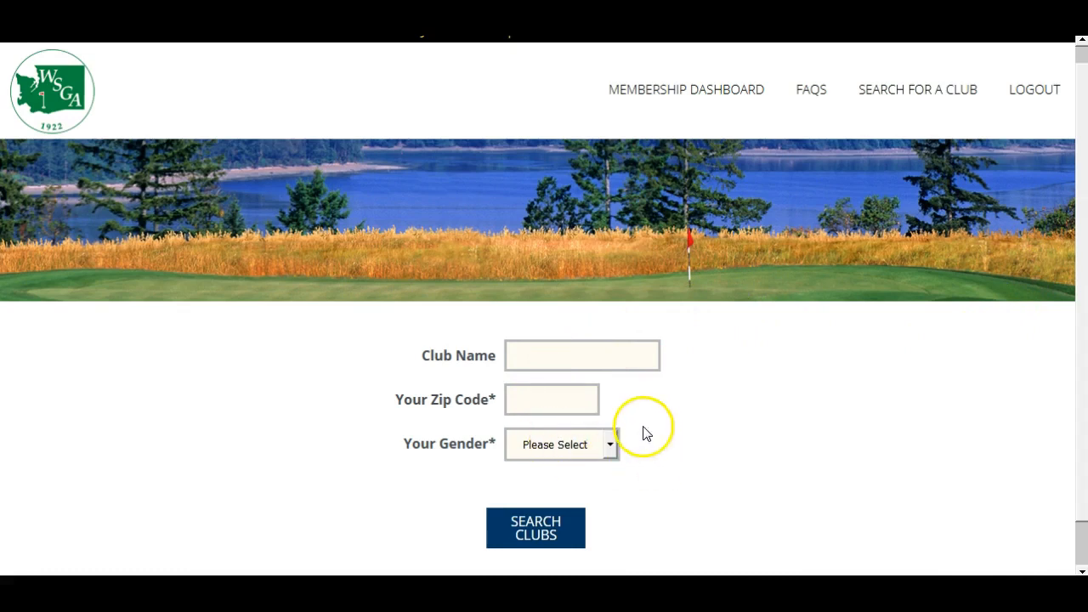
click(529, 525)
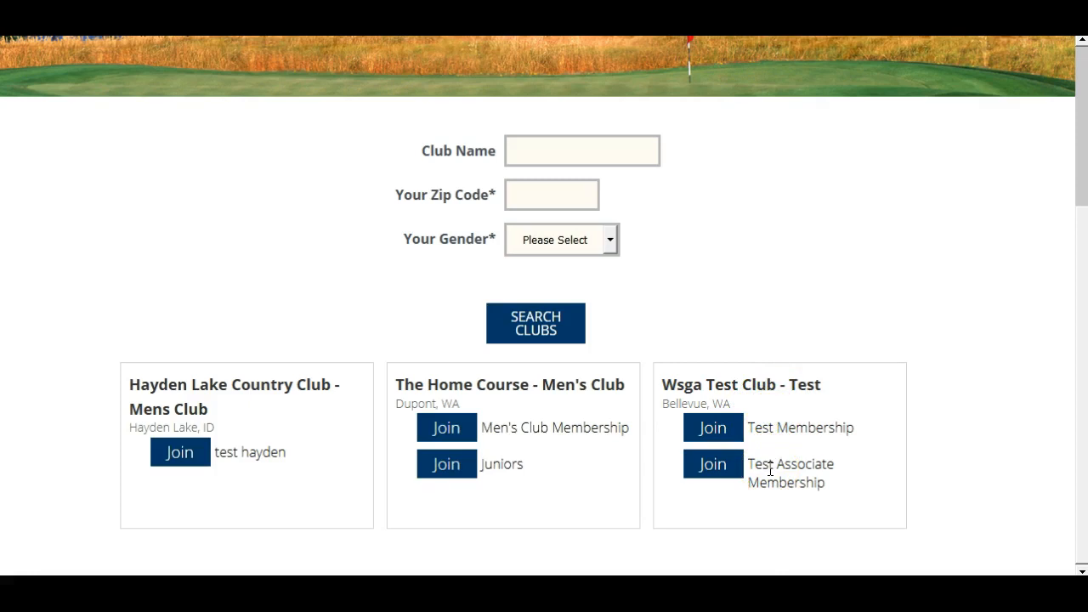
click(721, 431)
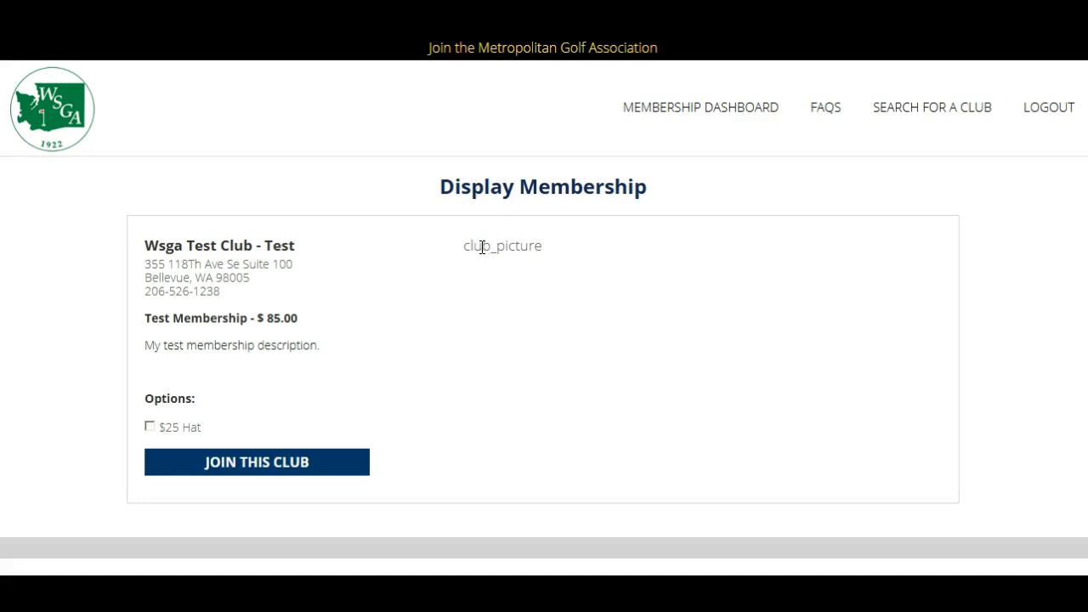
click(251, 464)
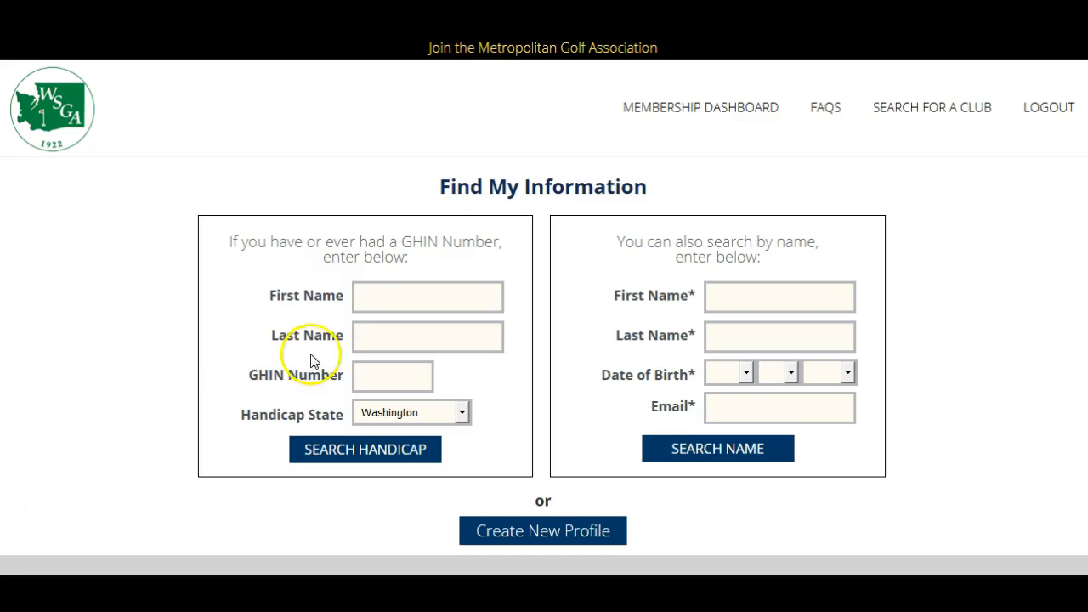
Step: Review the handicap state choices of the GHIN number search, keeping Washington
click(370, 298)
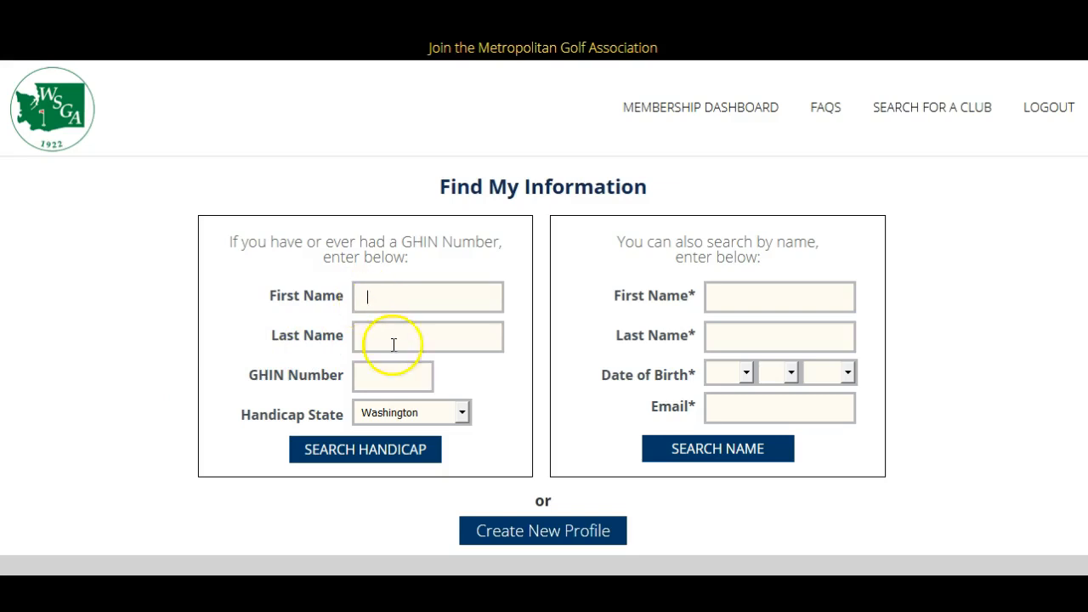
click(464, 414)
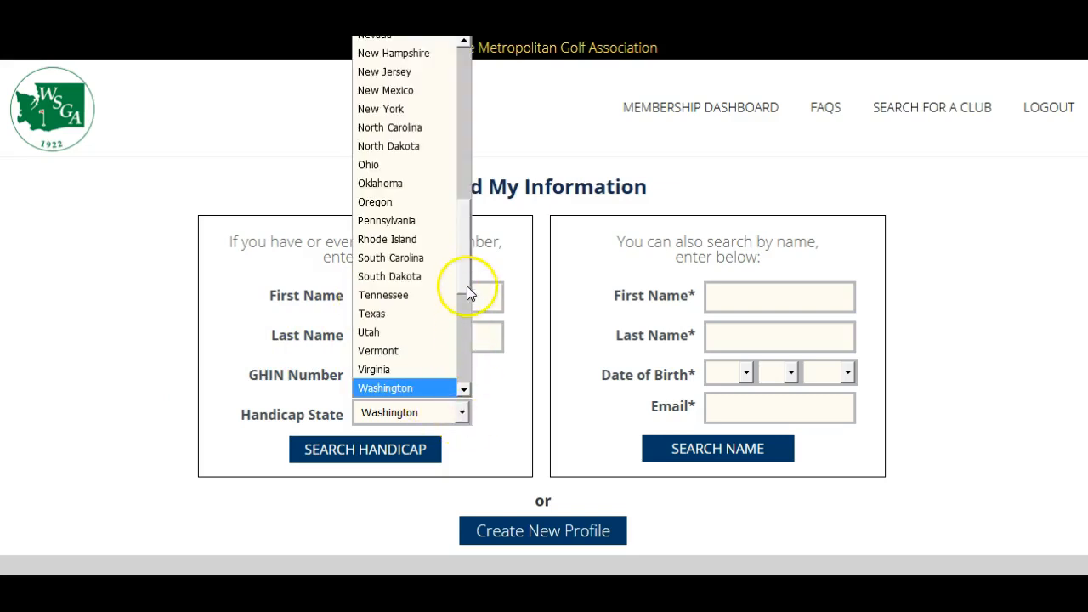
scroll(466, 388, down, 1)
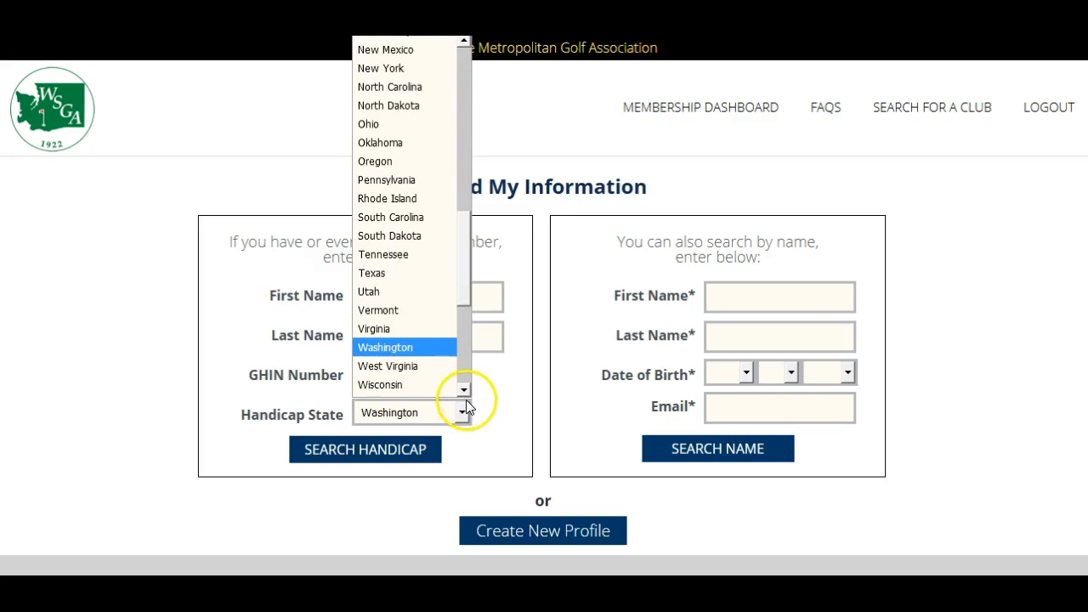
click(465, 412)
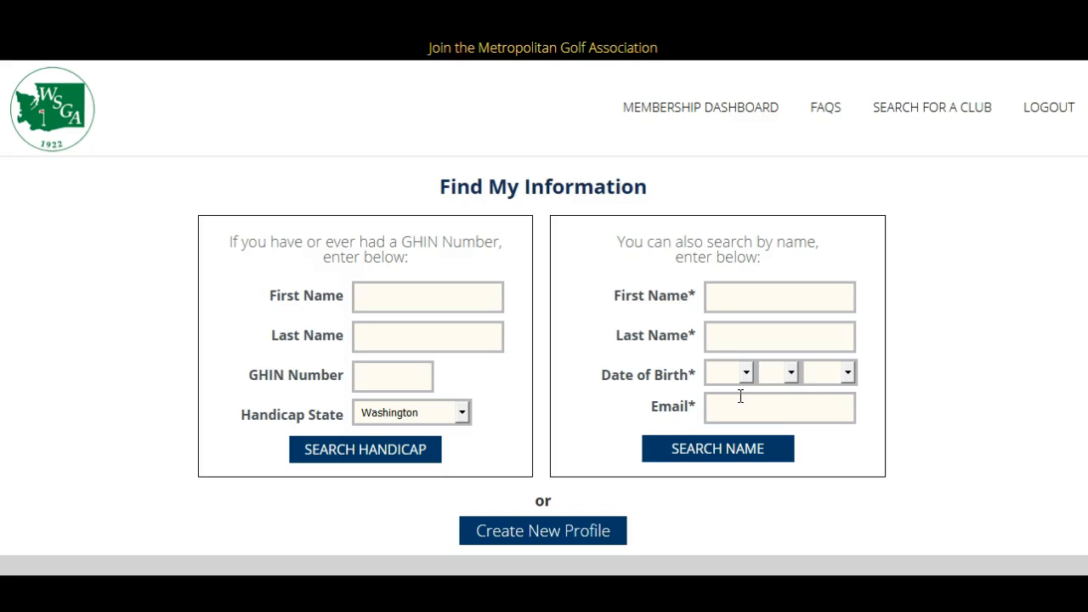
Step: Search Washington handicap records with first and last name "test" and select the first listed profile
click(424, 296)
text(test)
key(Tab)
text(test)
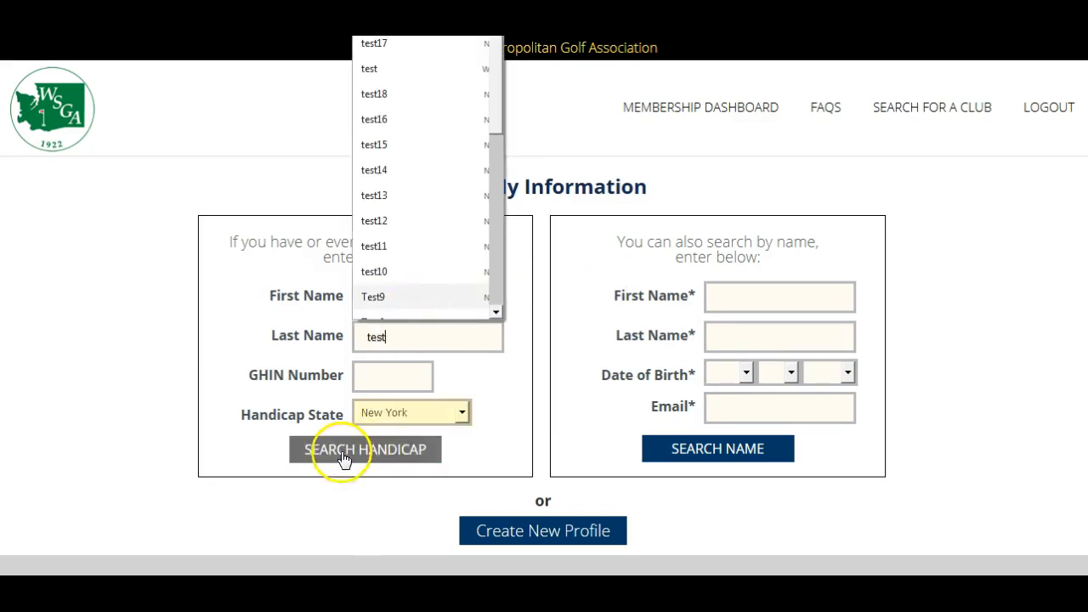
click(456, 406)
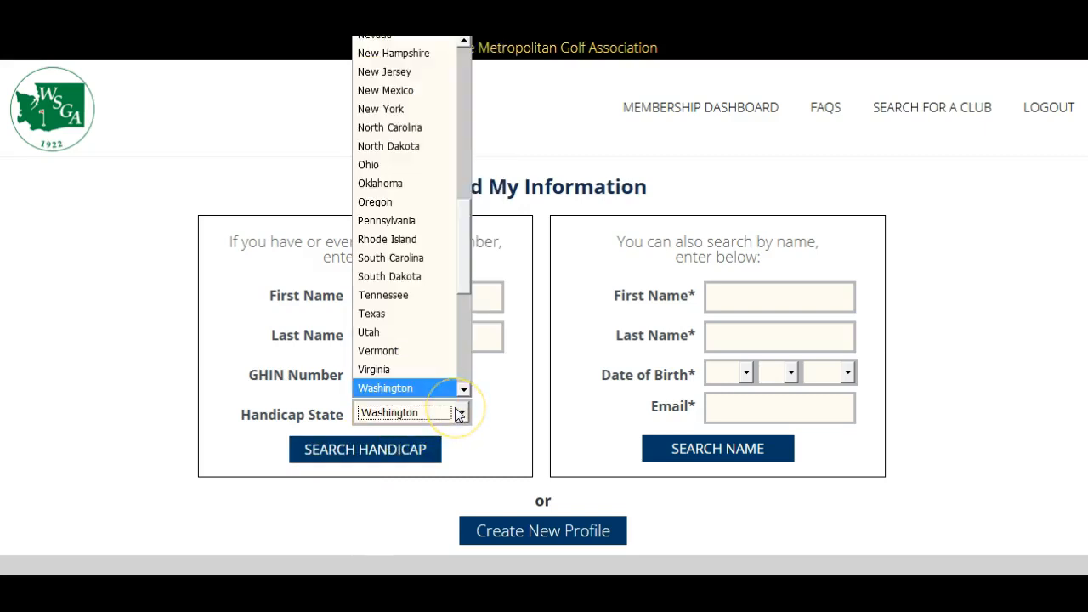
click(413, 391)
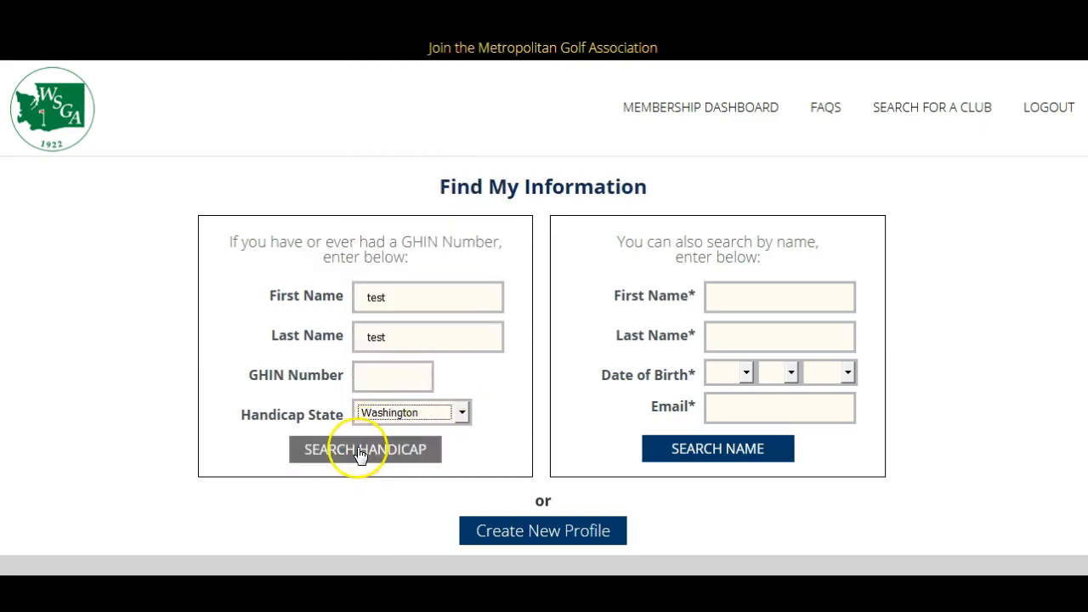
click(361, 455)
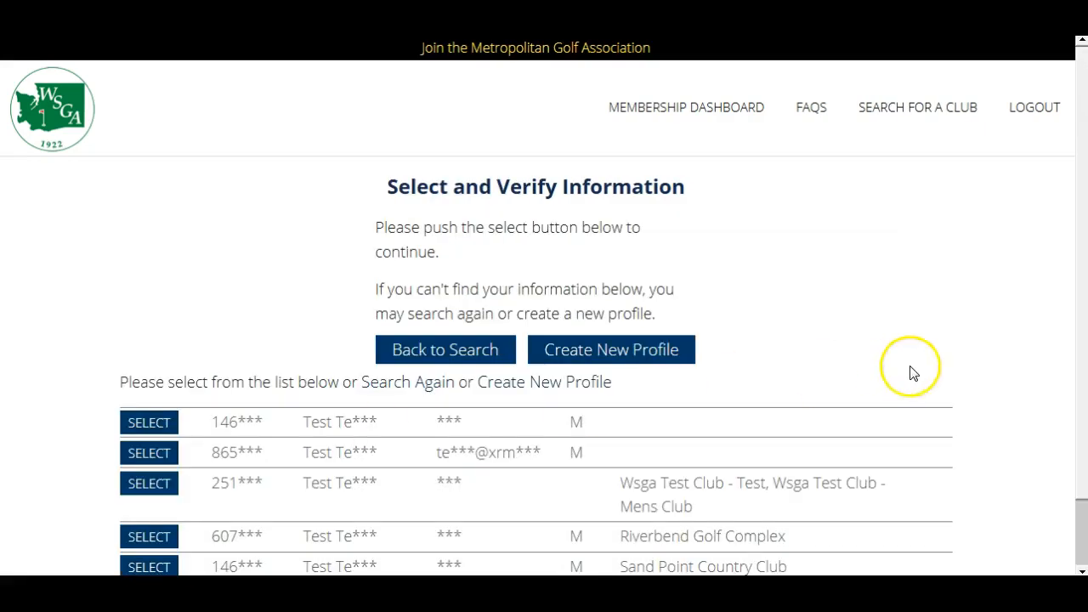
scroll(1081, 306, down, 2)
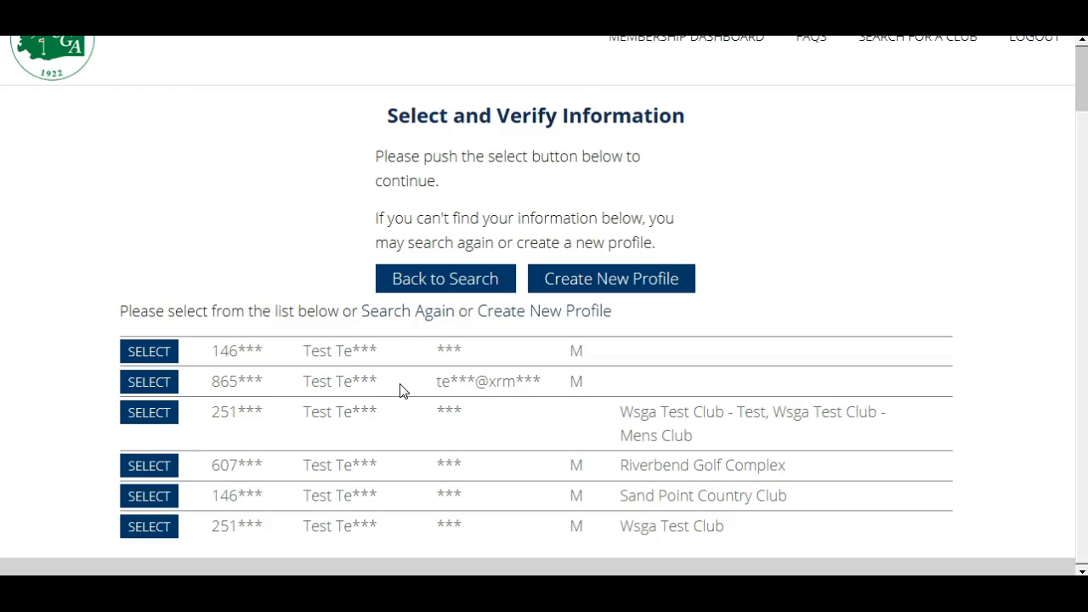
click(150, 353)
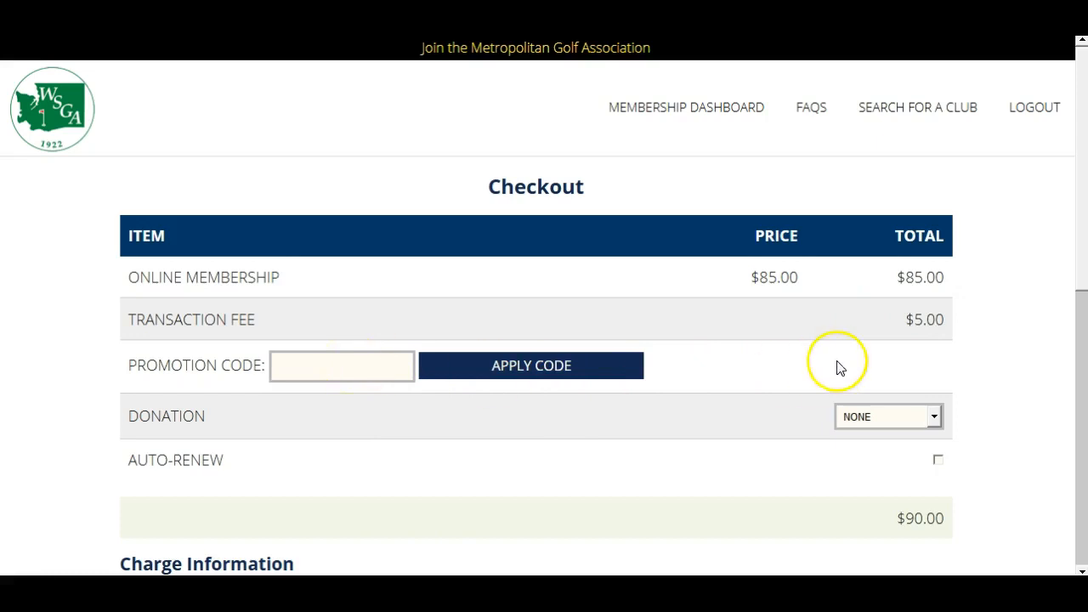
Step: Review the donation choices at checkout and add an Other donation of $10
click(932, 417)
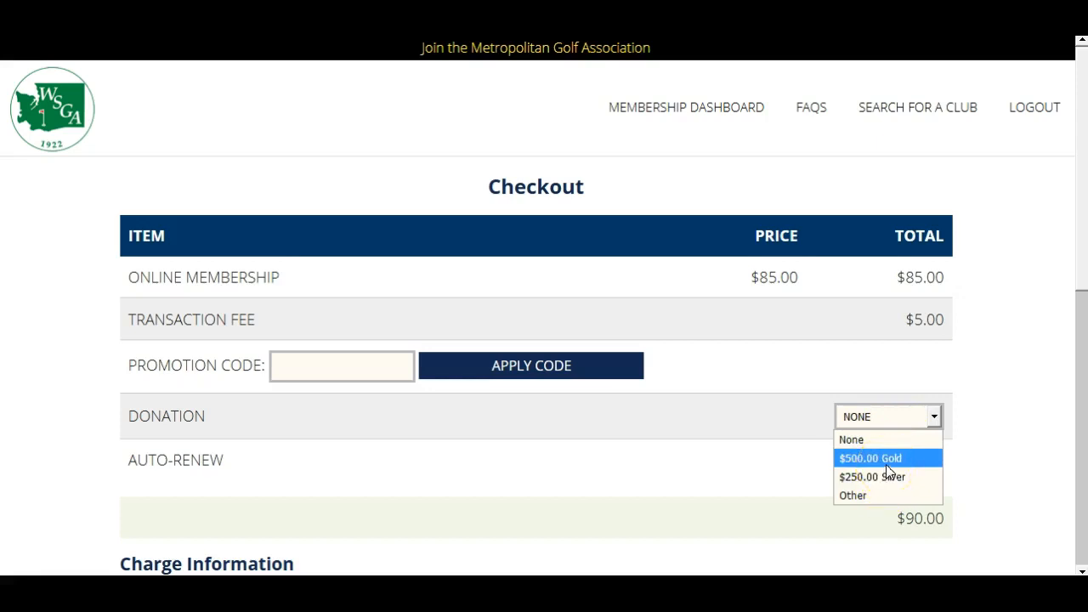
click(852, 496)
click(839, 442)
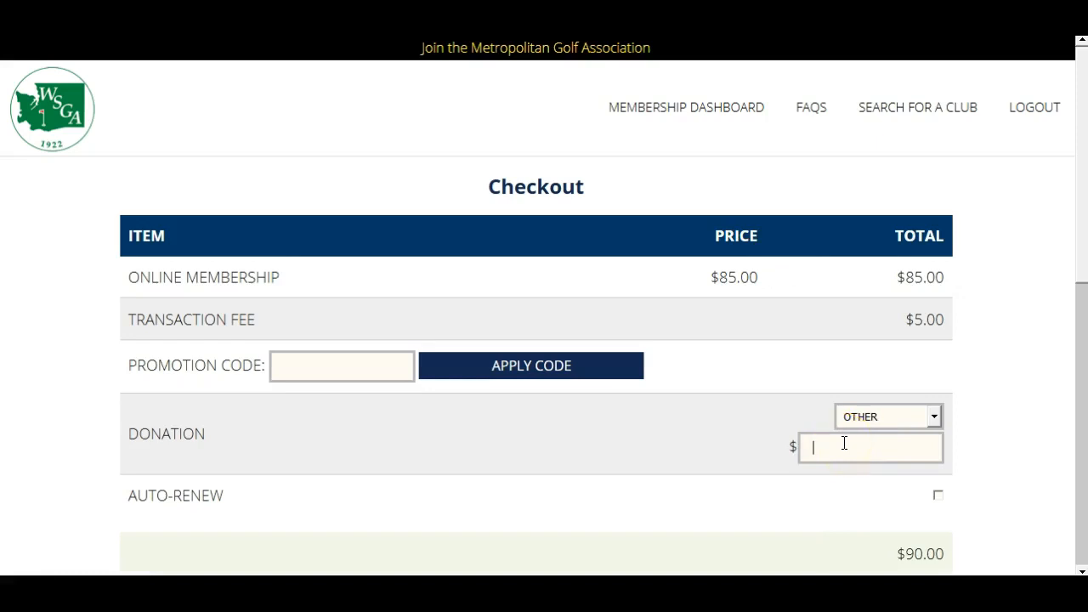
text(10)
Step: Turn on auto-renew for the membership and highlight the annual renewal agreement text
drag(1075, 257, 1053, 353)
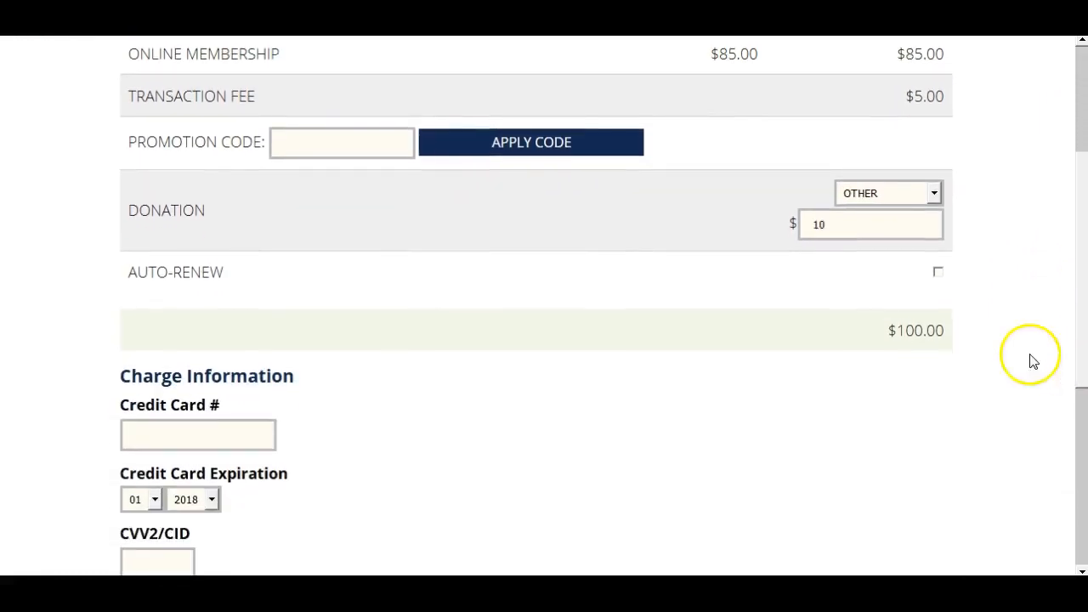
click(937, 274)
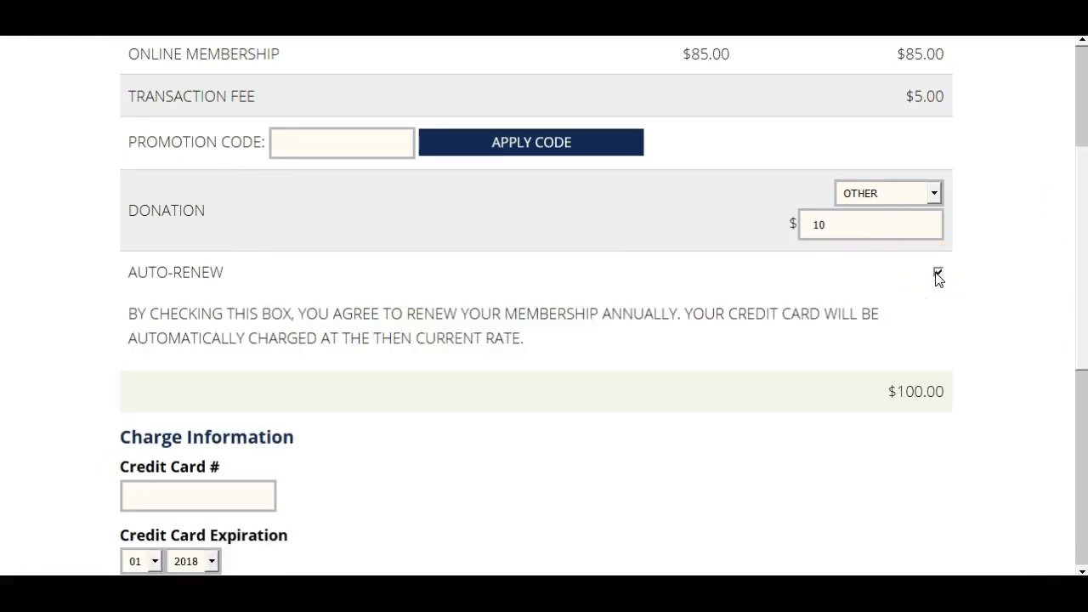
drag(524, 336, 130, 311)
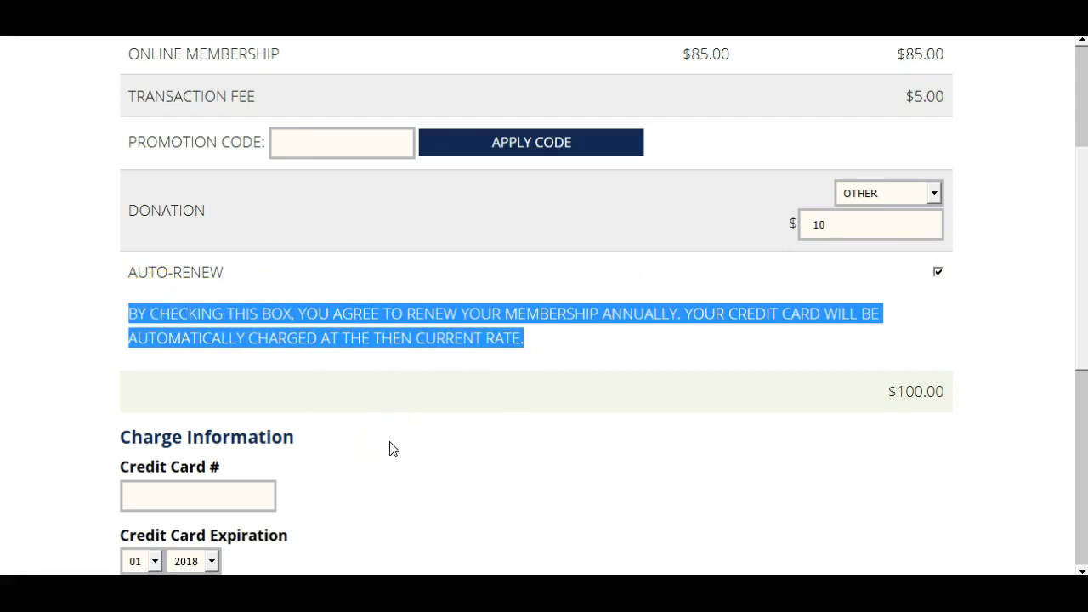
Step: Leave the checkout, search all clubs again and open the Test Membership page of Wsga Test Club - Test to examine its picture area
drag(1080, 292, 1075, 185)
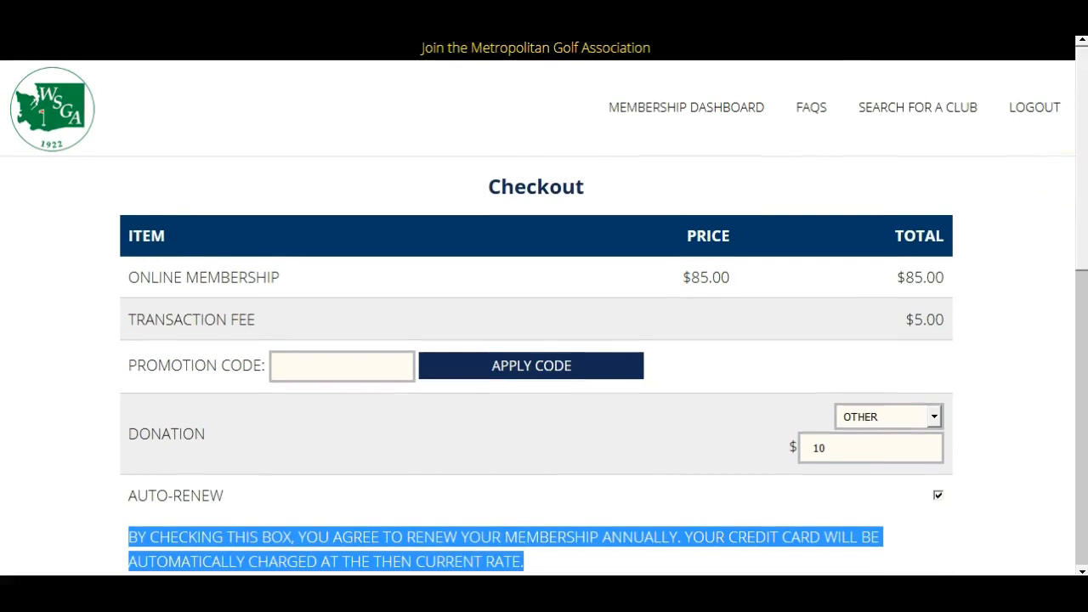
click(884, 119)
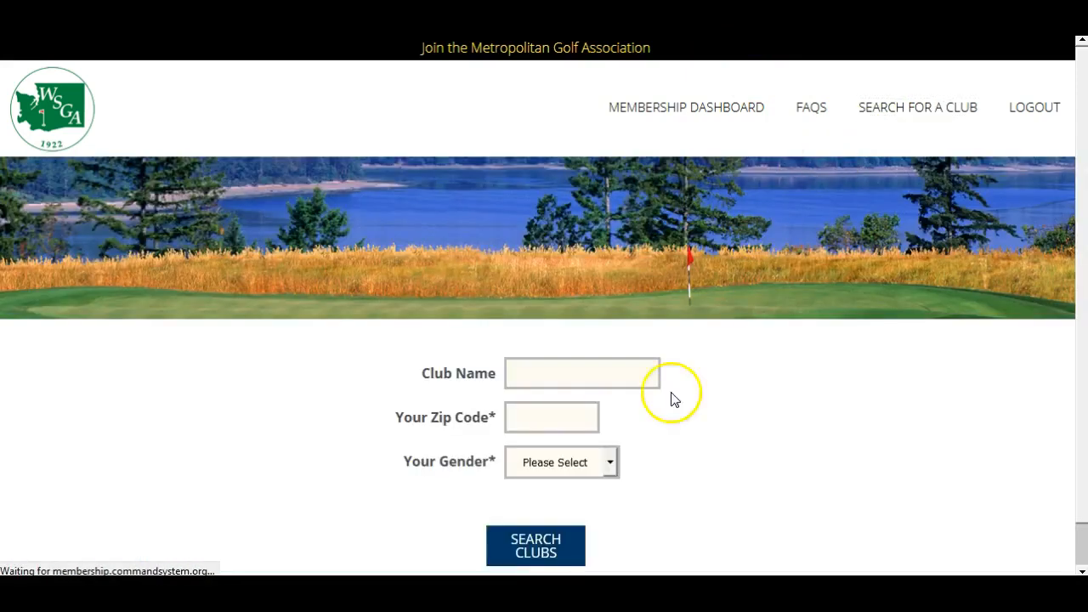
click(556, 545)
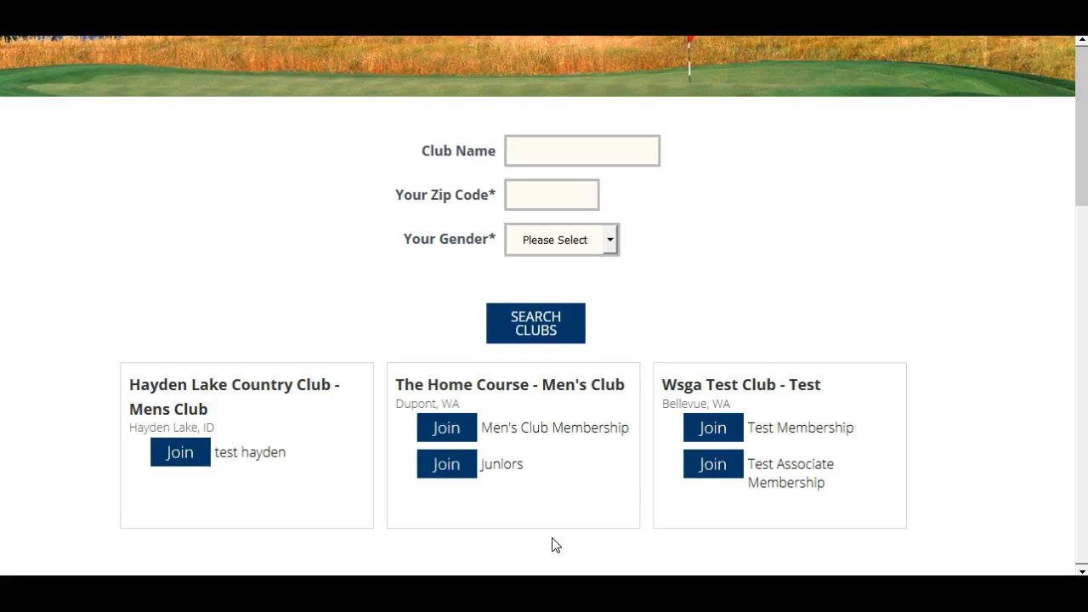
click(716, 428)
click(507, 251)
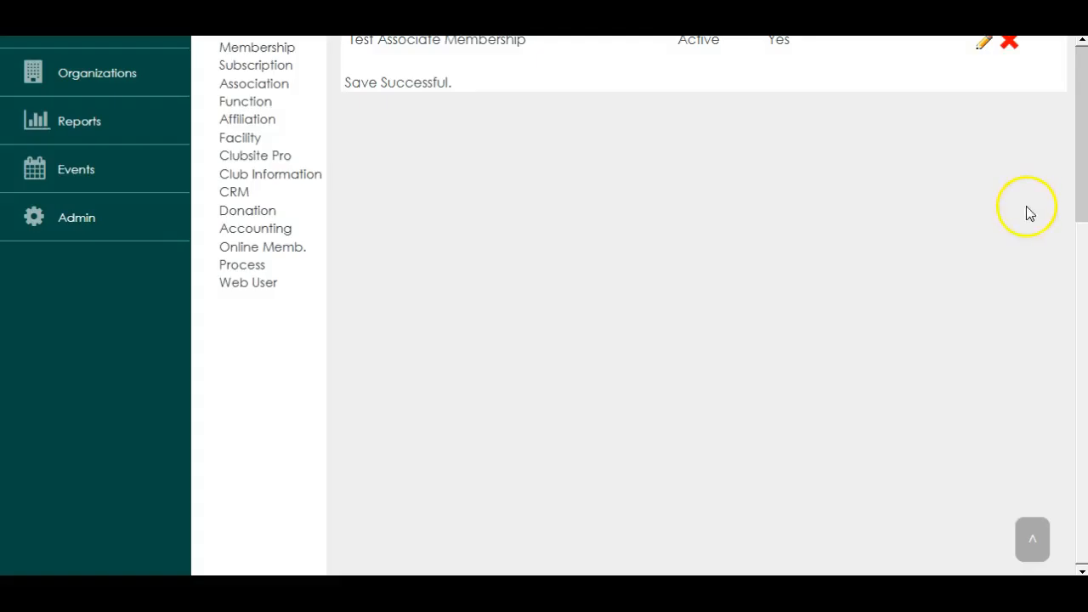
Step: In the Command System, change the test club's VIP Card image to the Beauty Shot type and save it
drag(1080, 250, 1082, 121)
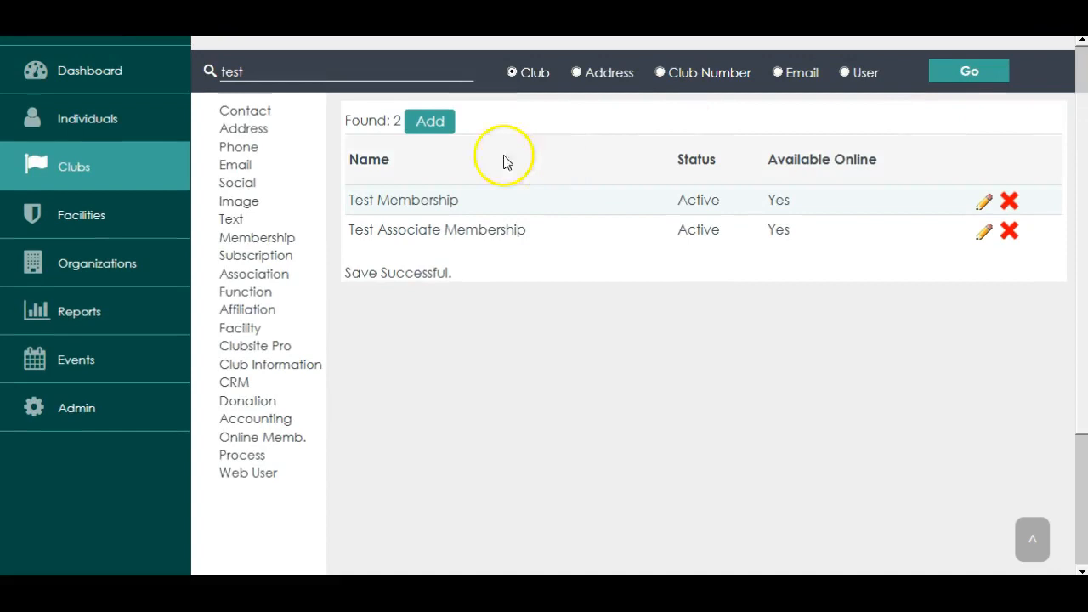
click(251, 210)
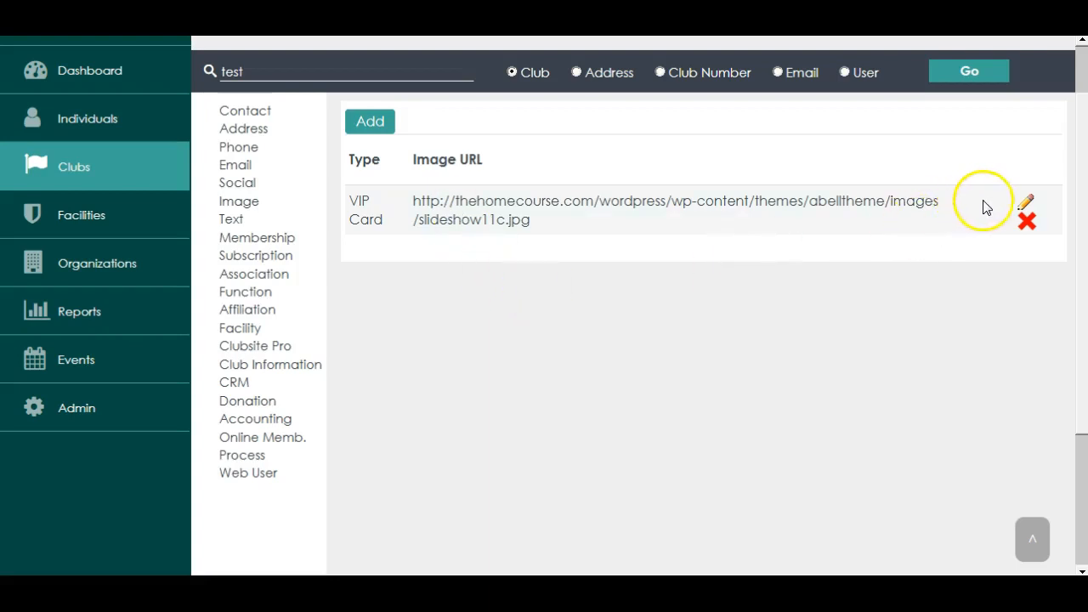
click(1026, 204)
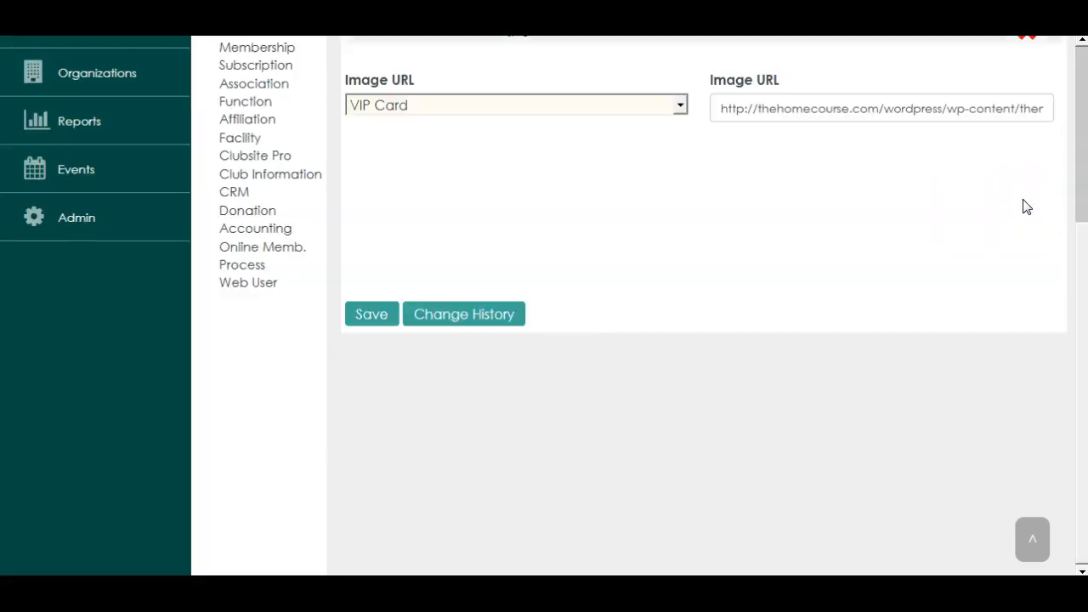
click(682, 107)
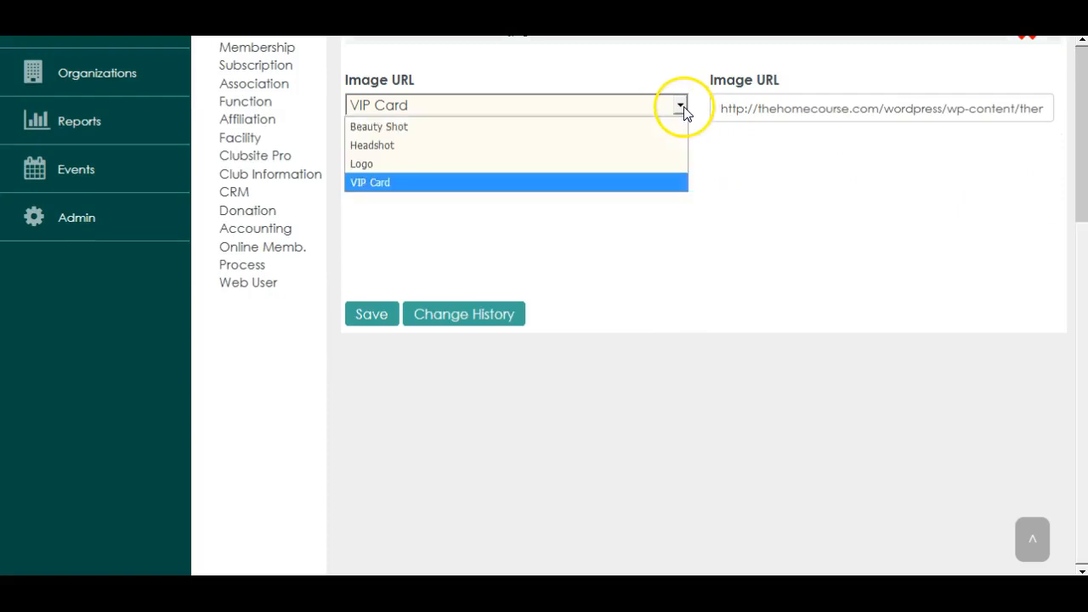
click(383, 128)
click(371, 314)
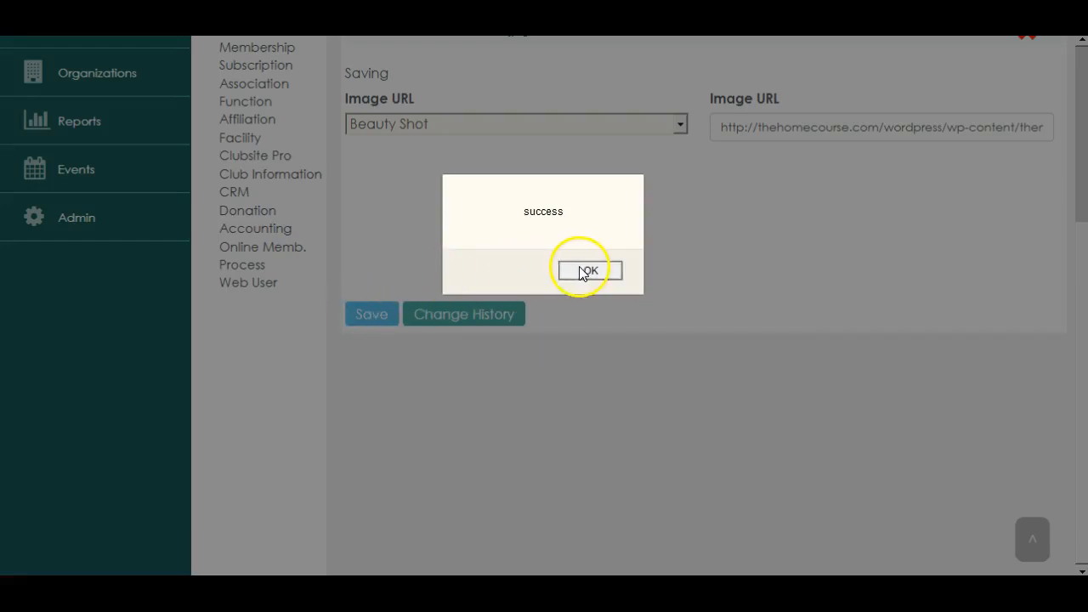
click(578, 270)
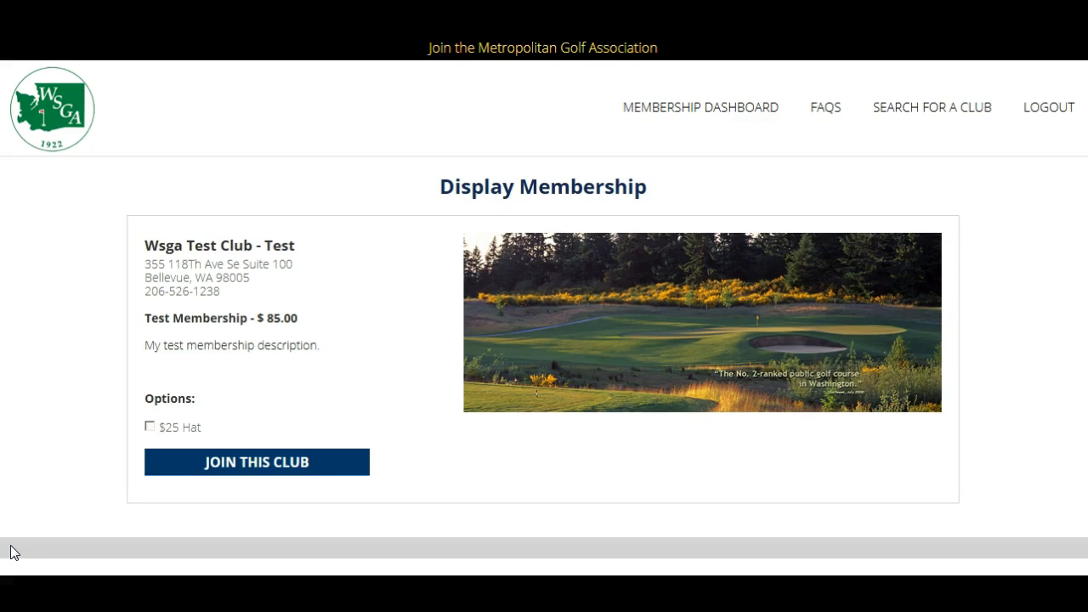
Step: Back on the membership site, join Wsga Test Club - Test by creating a new profile and review its checkout page
click(267, 474)
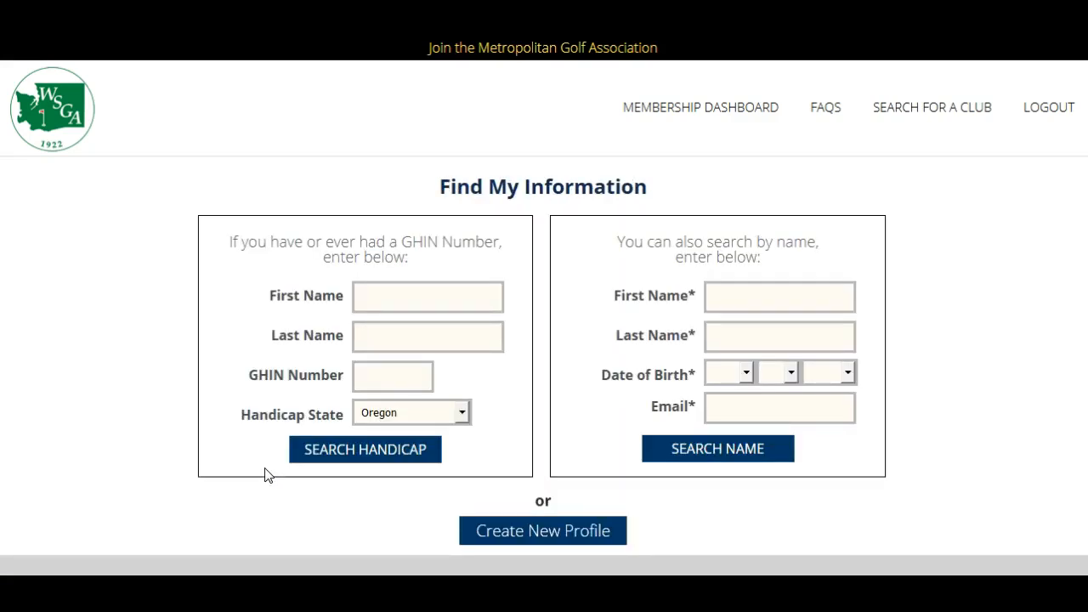
click(546, 535)
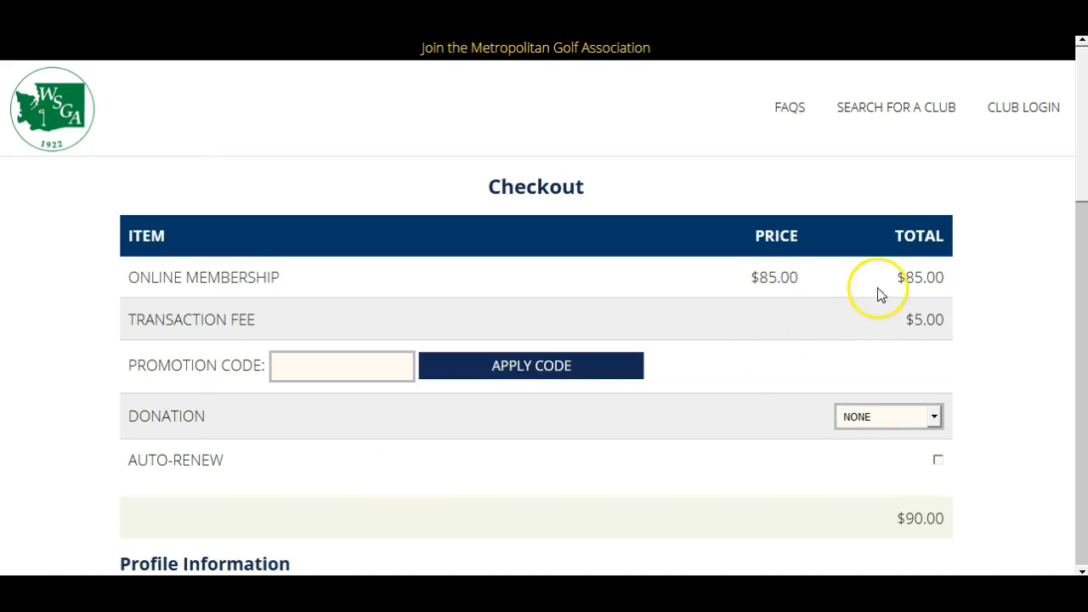
mouse_move(1079, 174)
mouse_down()
mouse_move(1083, 413)
mouse_move(1077, 170)
mouse_up()
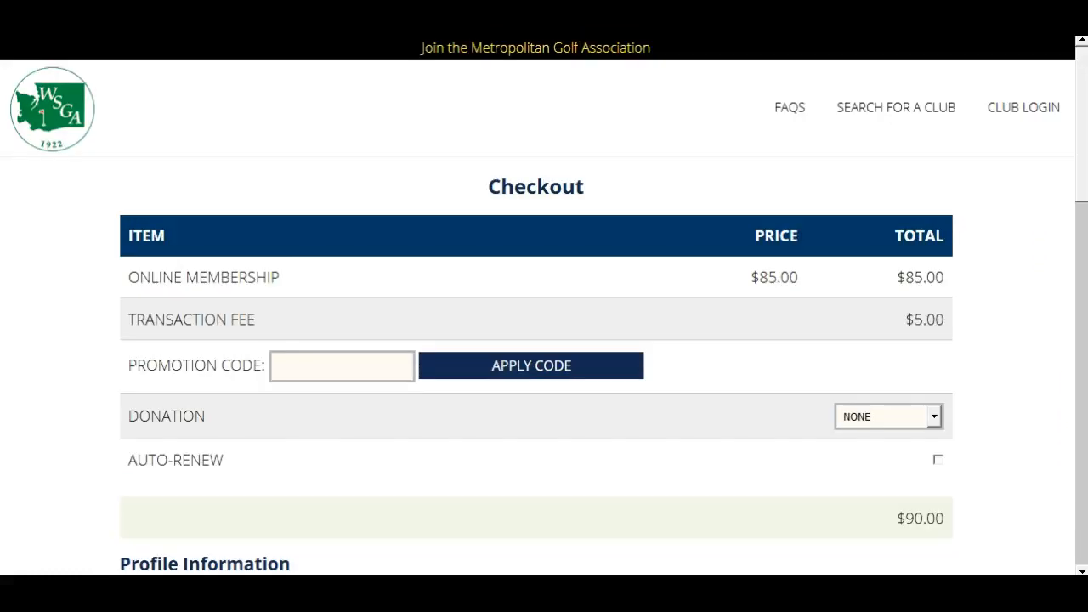